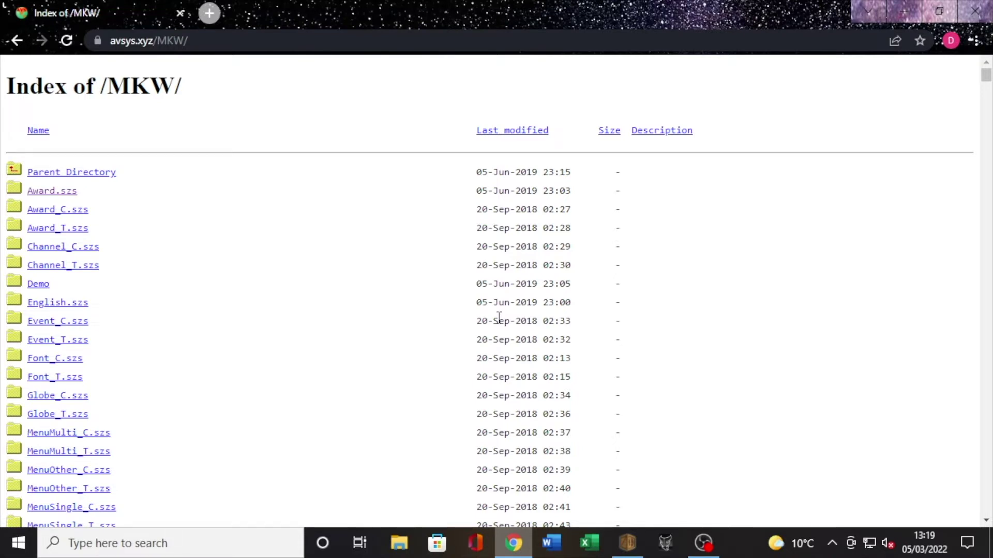
- Download Award.szs from the avsys.xyz/MKW file index in Chrome
left_click(42, 193)
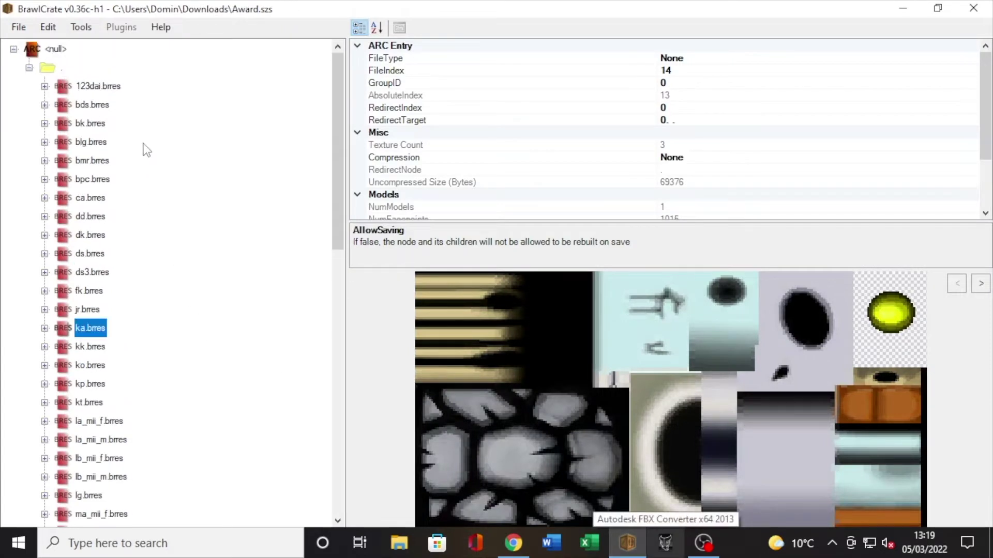
- Expand the award folder's timg group and browse its tt_*_64x64.tpl icon textures
scroll(150, 175, "down", 11)
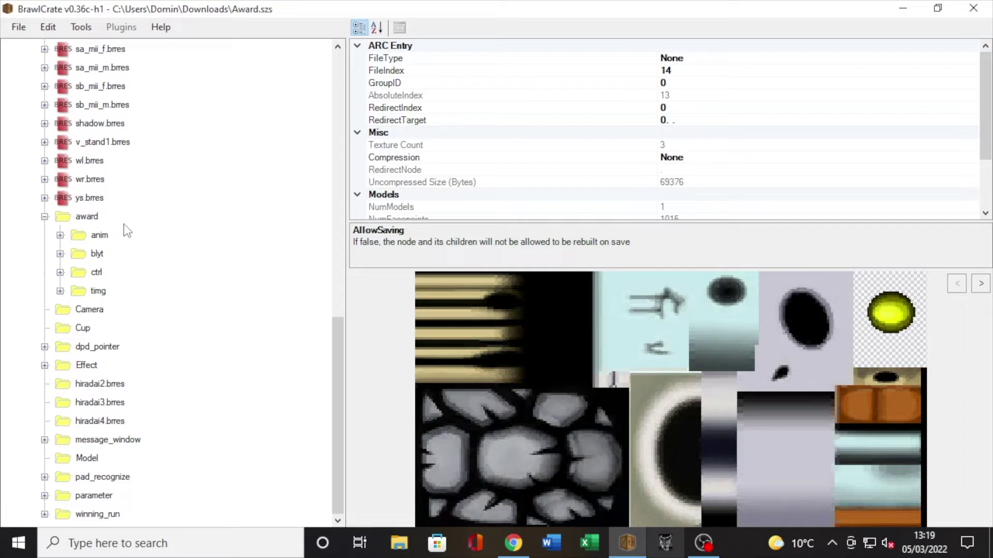
double_click(94, 290)
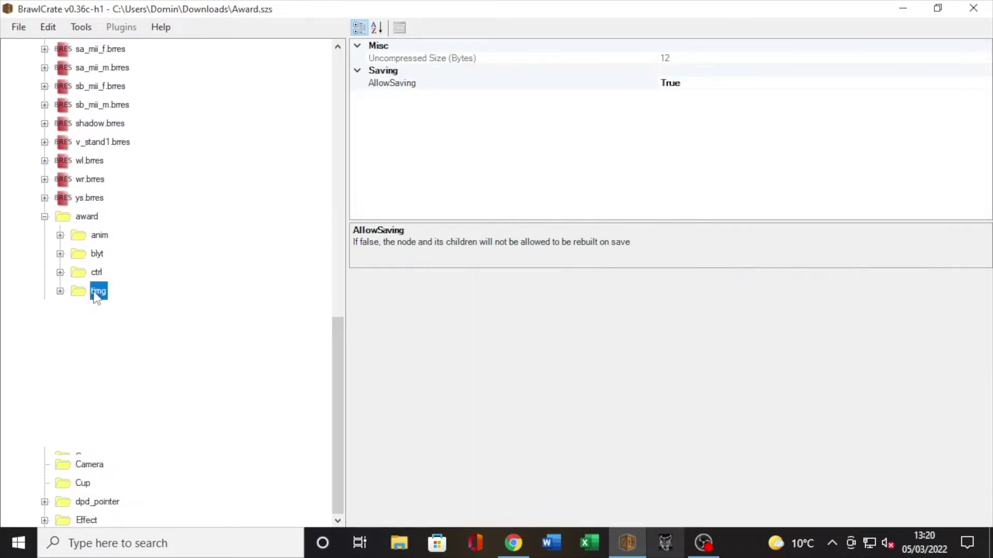
scroll(189, 253, "down", 3)
scroll(151, 173, "down", 5)
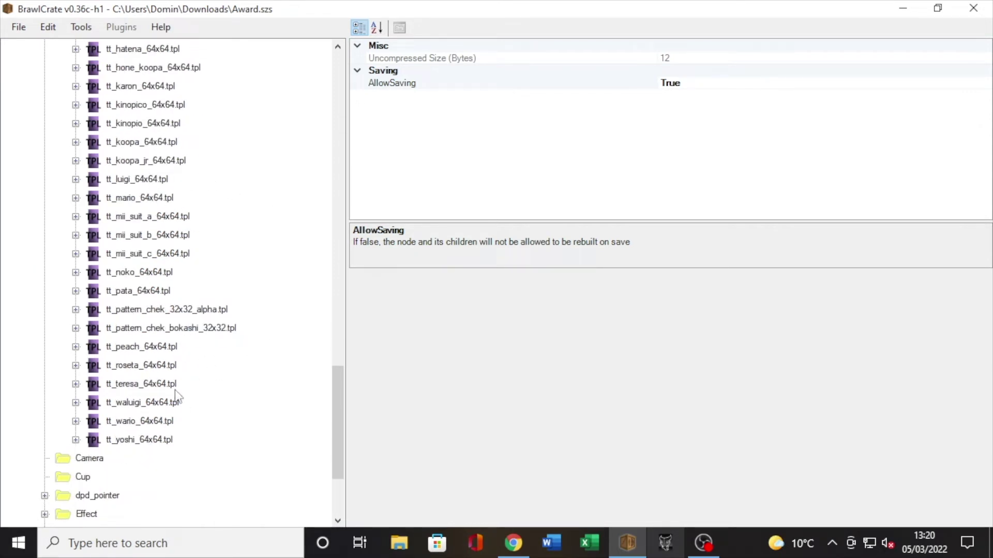
scroll(158, 345, "up", 3)
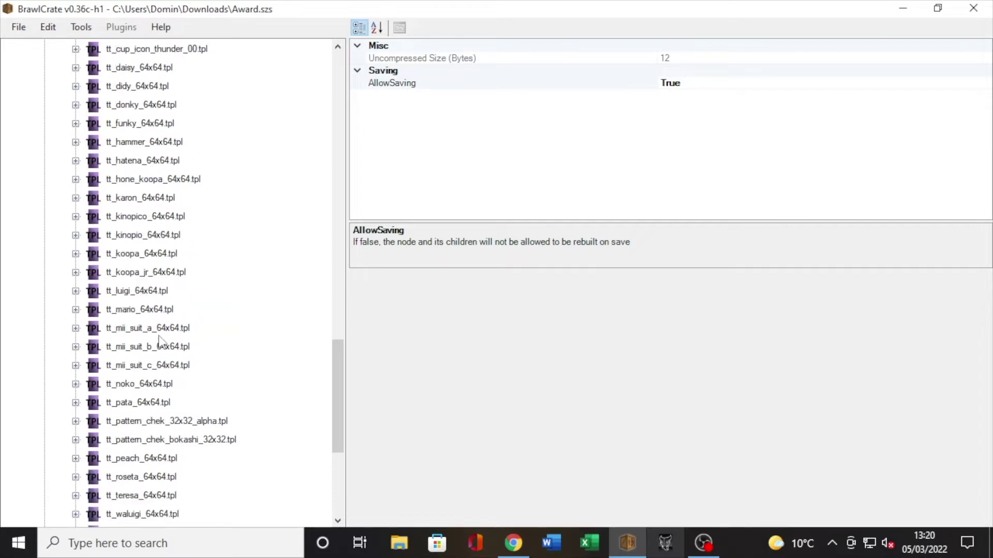
scroll(167, 341, "down", 1)
scroll(176, 331, "down", 1)
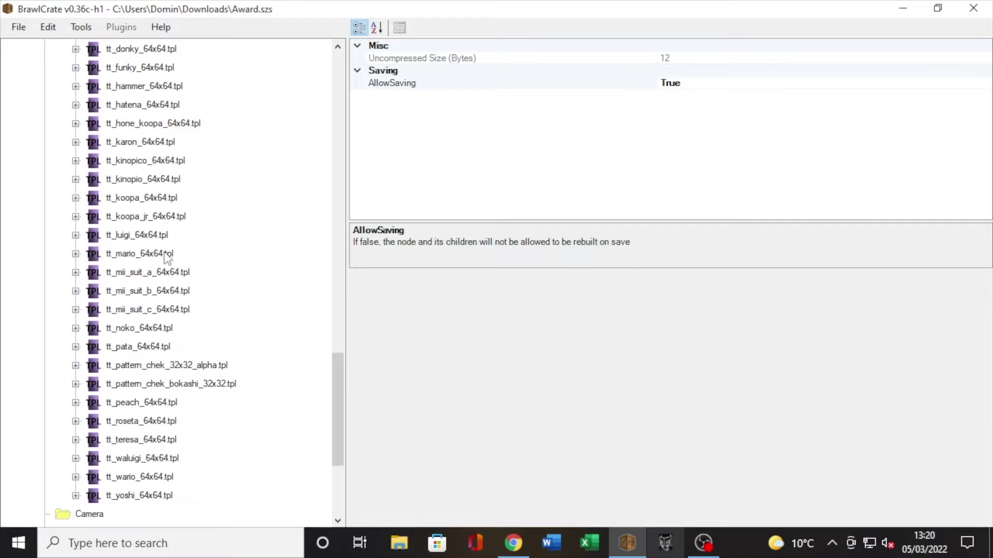
- Replace tt_mario_64x64.tpl's Texture0 with the Weavile icon from the mod pack's Icons folder
double_click(164, 254)
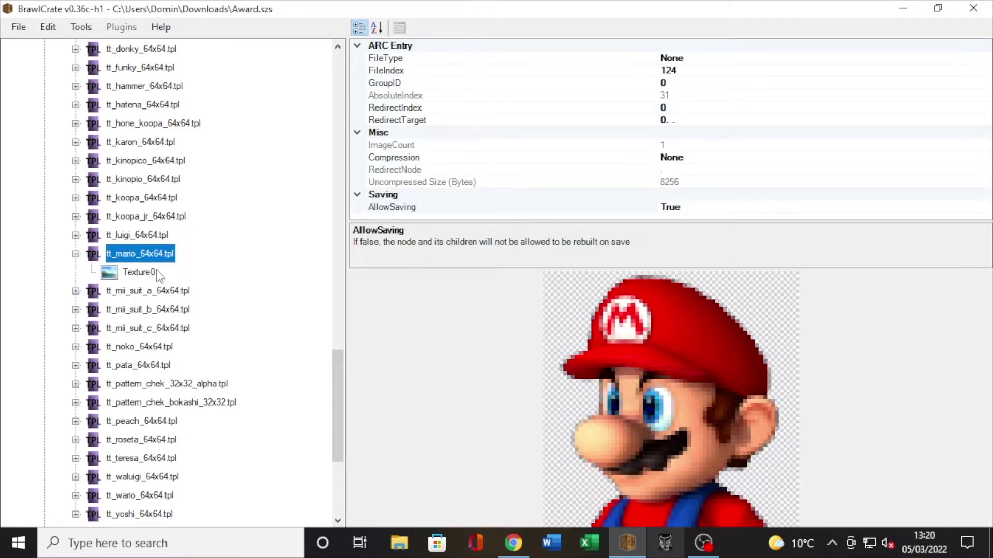
left_click(149, 273)
right_click(149, 272)
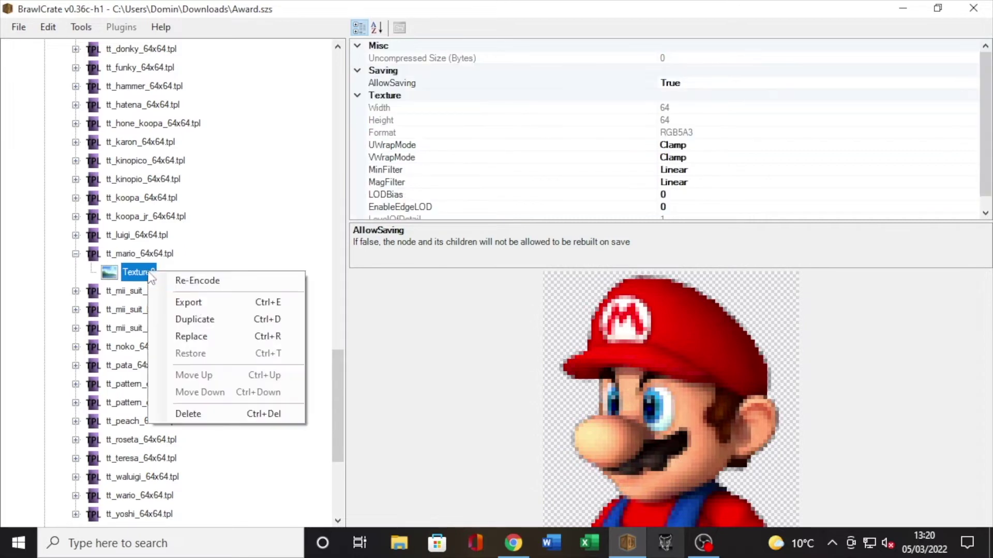
left_click(198, 342)
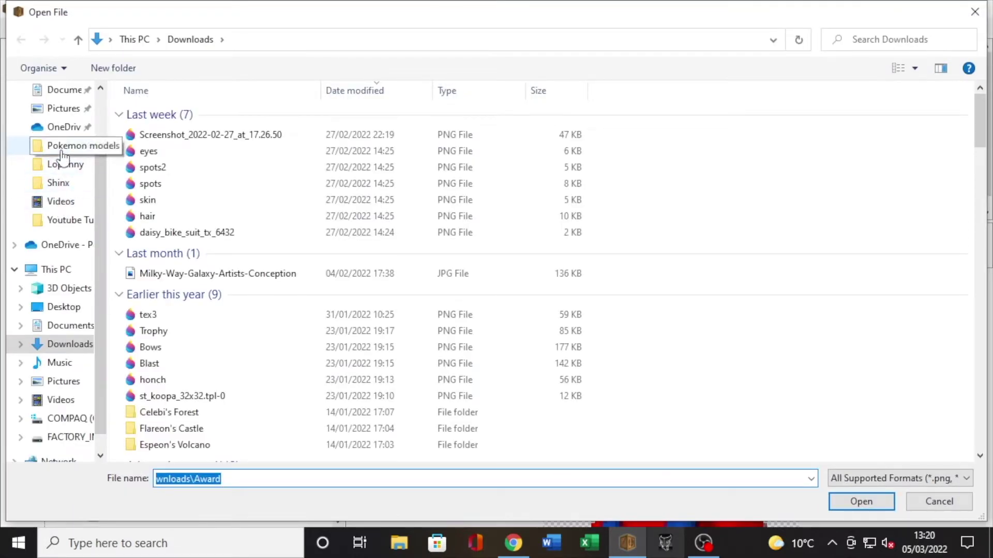
left_click(62, 147)
left_click(232, 263)
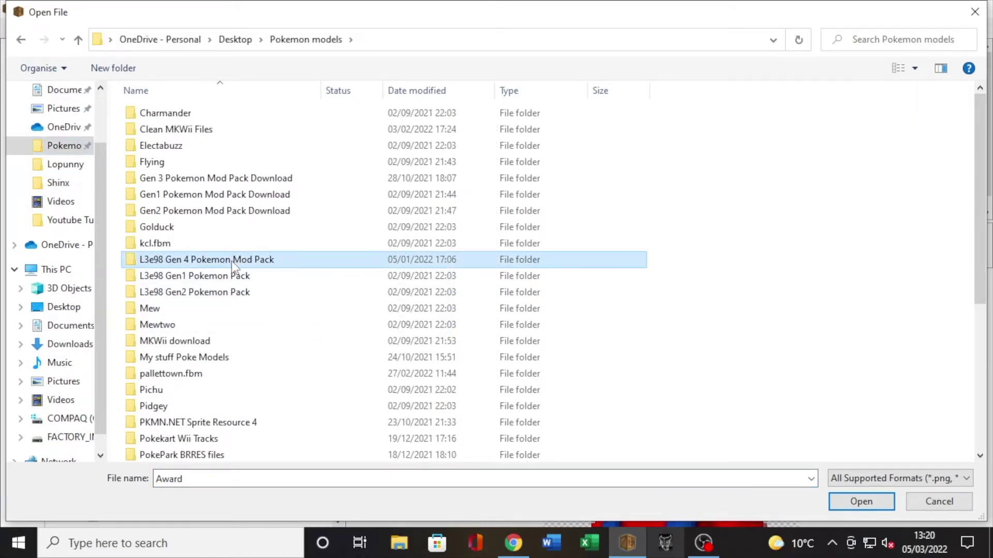
double_click(233, 263)
scroll(212, 408, "down", 2)
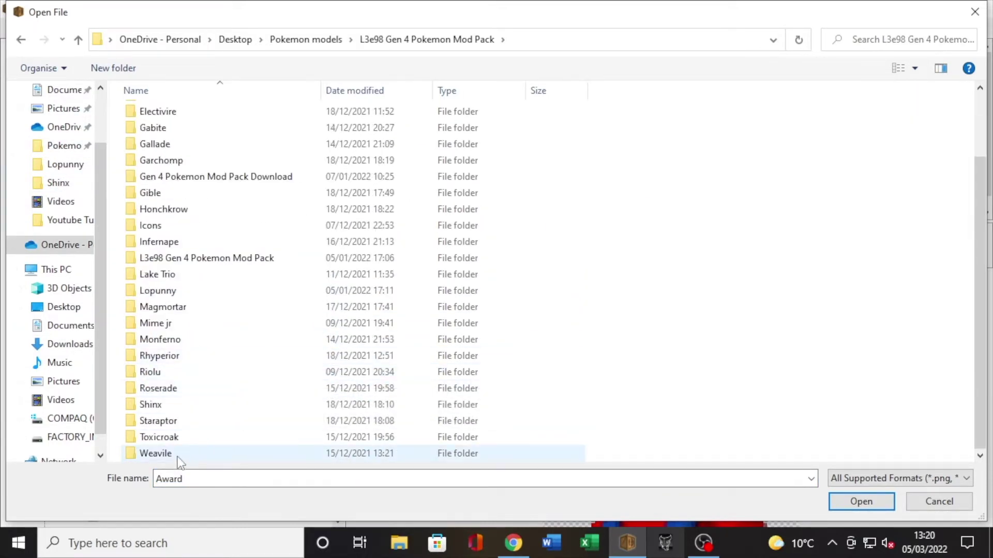
double_click(178, 456)
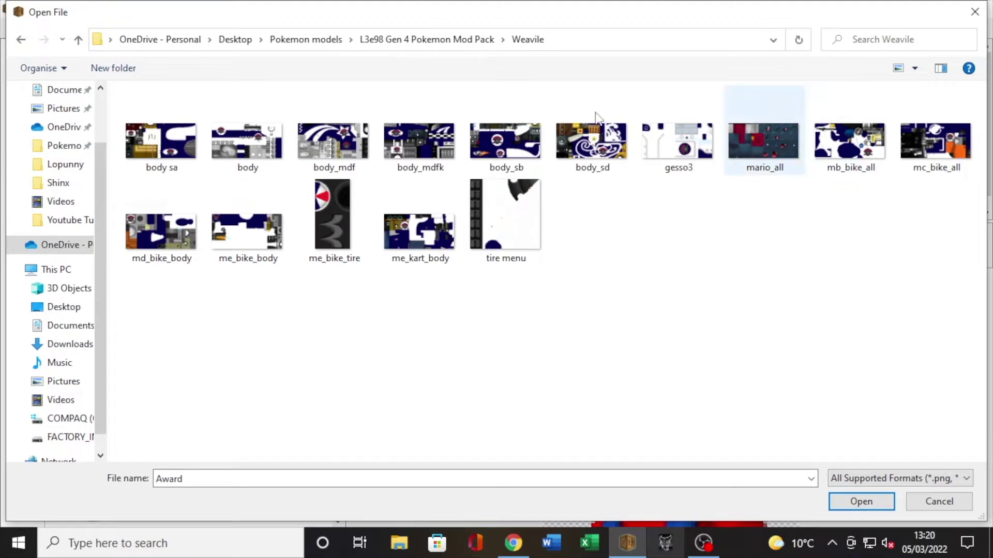
left_click(427, 39)
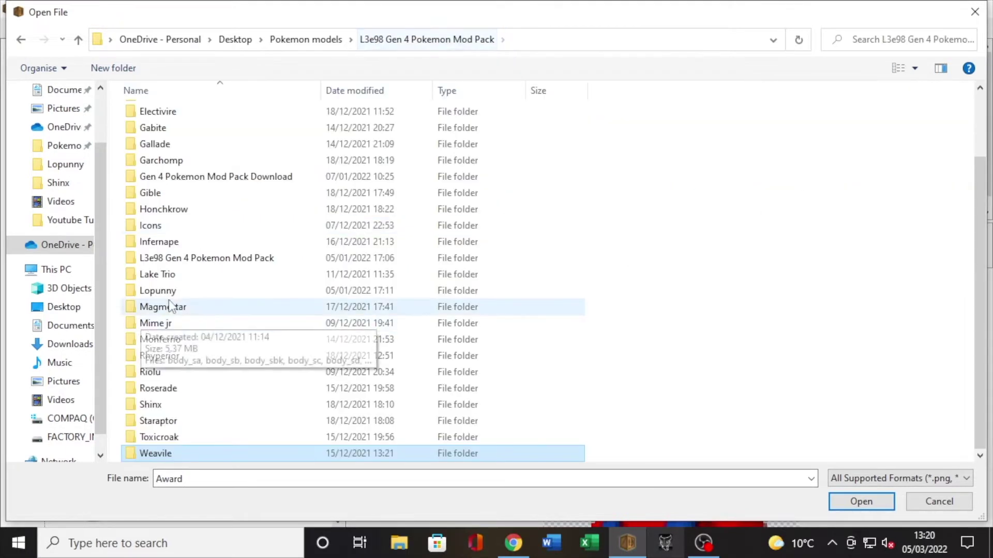
double_click(164, 224)
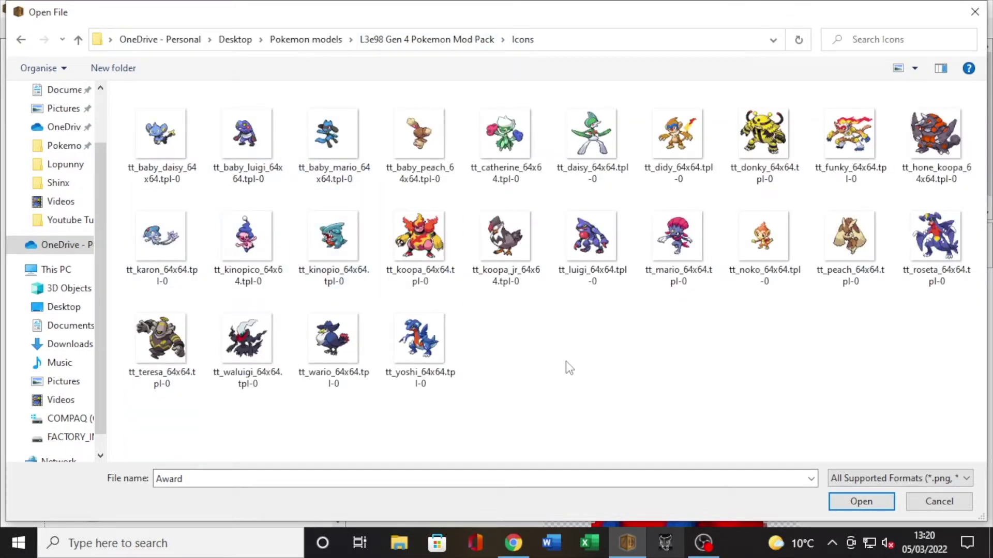
double_click(692, 244)
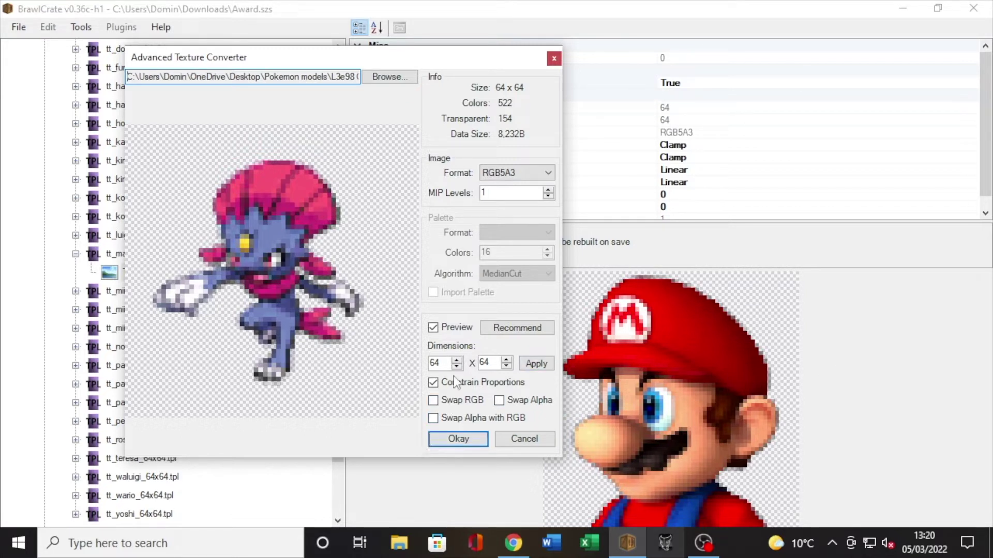
left_click(460, 440)
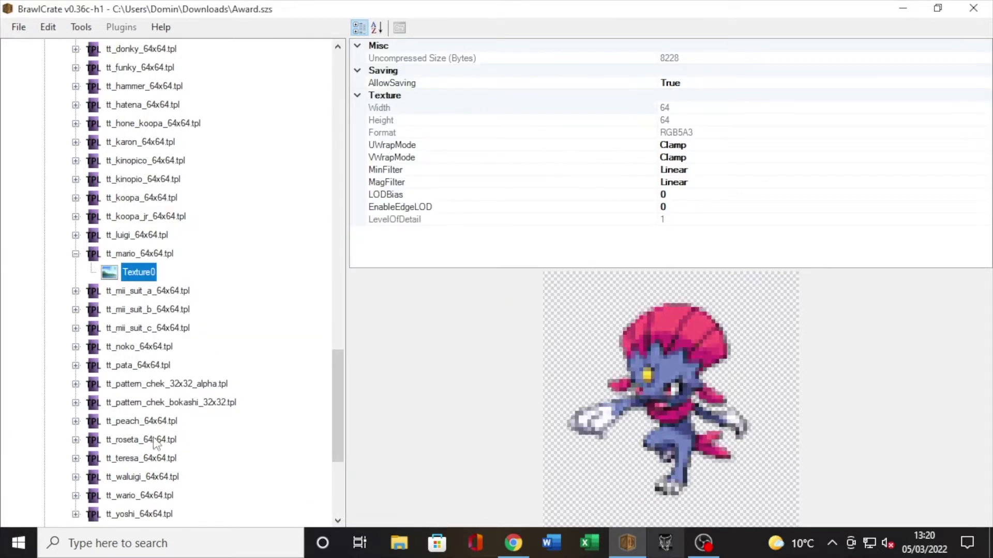
- Replace tt_peach_64x64.tpl's Texture0 with the Lopunny icon
double_click(148, 422)
left_click(145, 439)
right_click(145, 439)
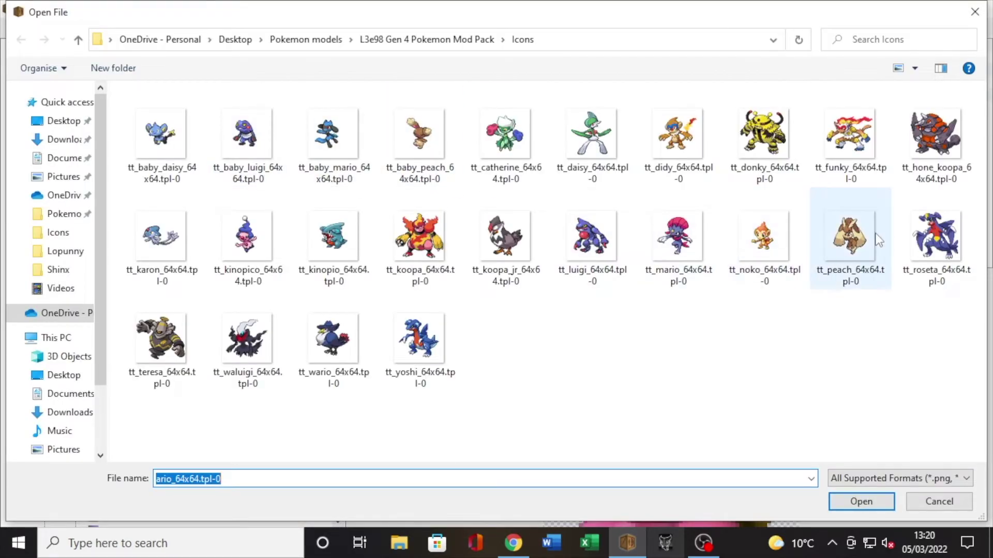
double_click(869, 241)
key("Return")
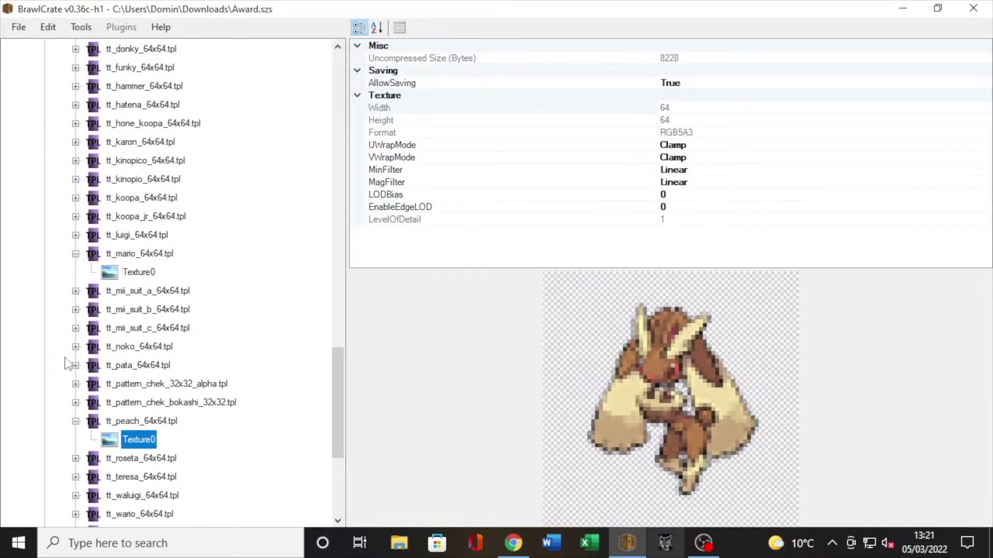
- Start replacing tt_karon_64x64.tpl's Texture0 by loading the tt_baby_daisy icon file
double_click(136, 146)
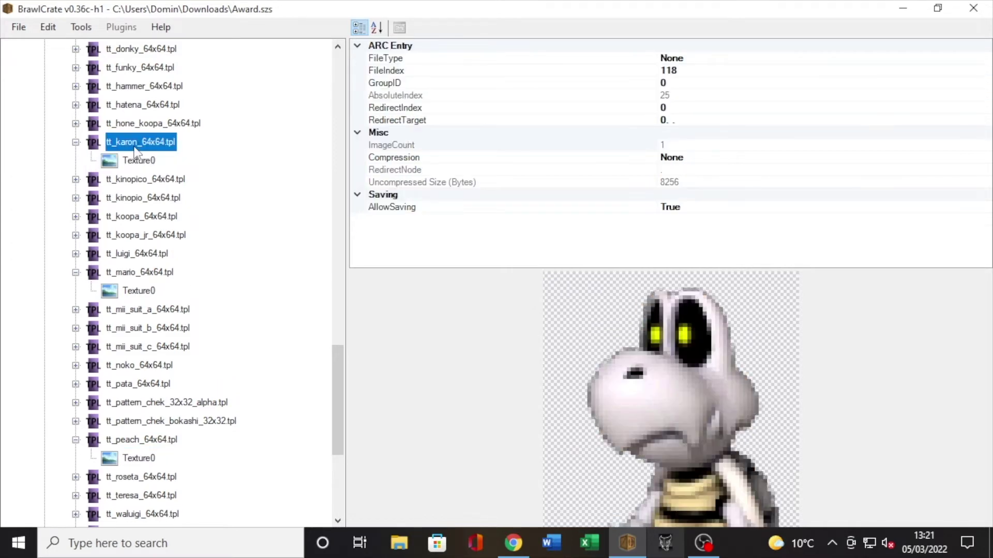
left_click(137, 160)
right_click(132, 160)
left_click(157, 227)
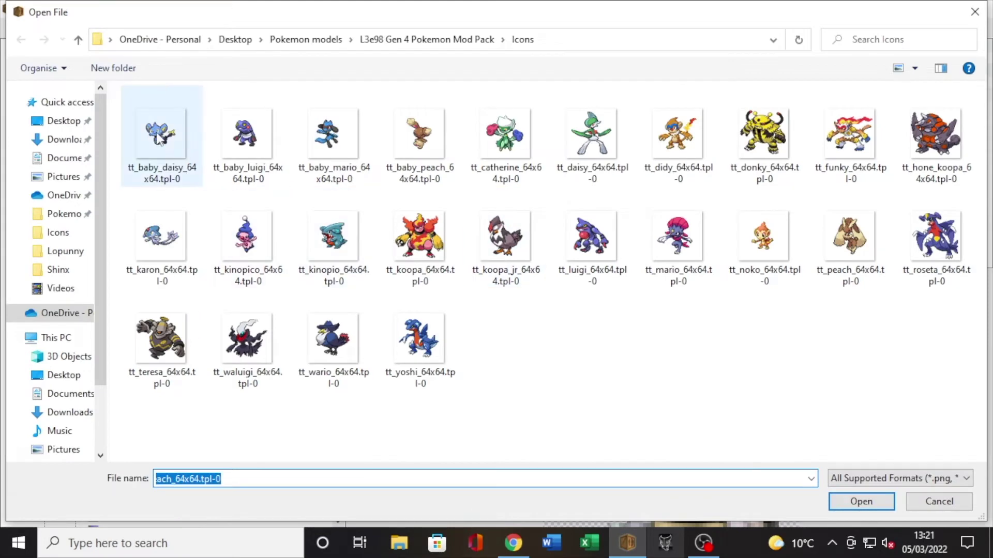
double_click(161, 137)
- Confirm the blue Shinx sprite conversion and inspect the baby_peach, battle flag, cup and koopa icons
key("Return")
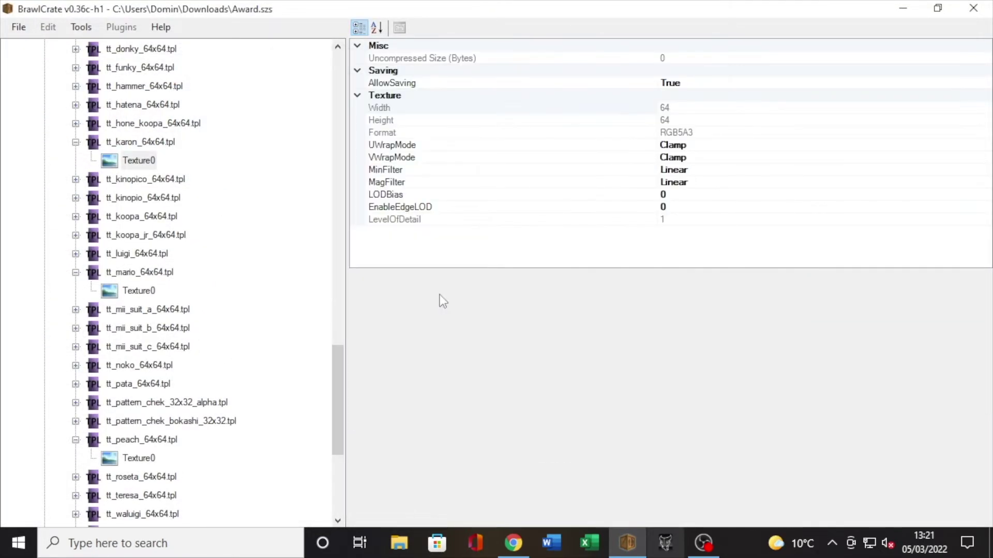
scroll(149, 267, "up", 13)
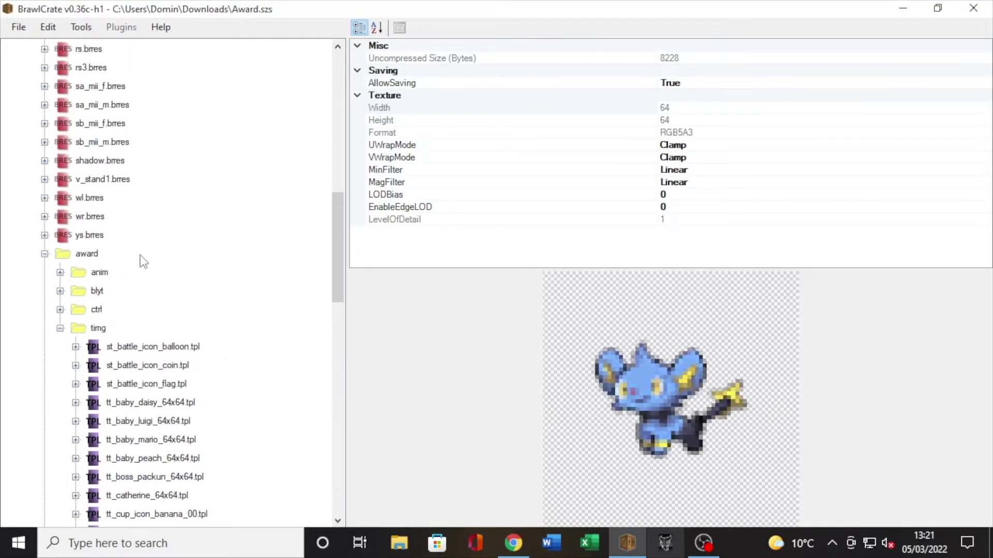
scroll(166, 389, "down", 4)
left_click(152, 236)
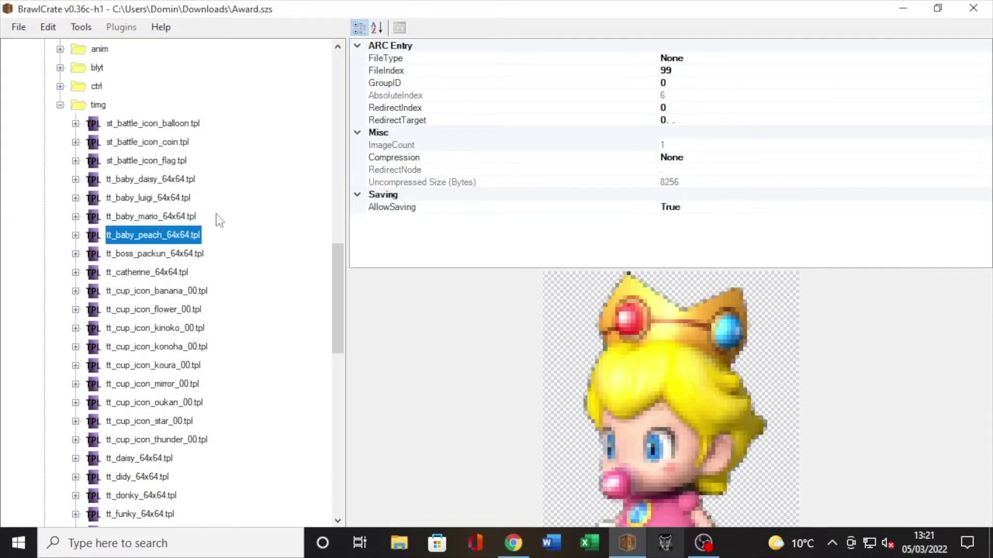
left_click(156, 161)
left_click(184, 310)
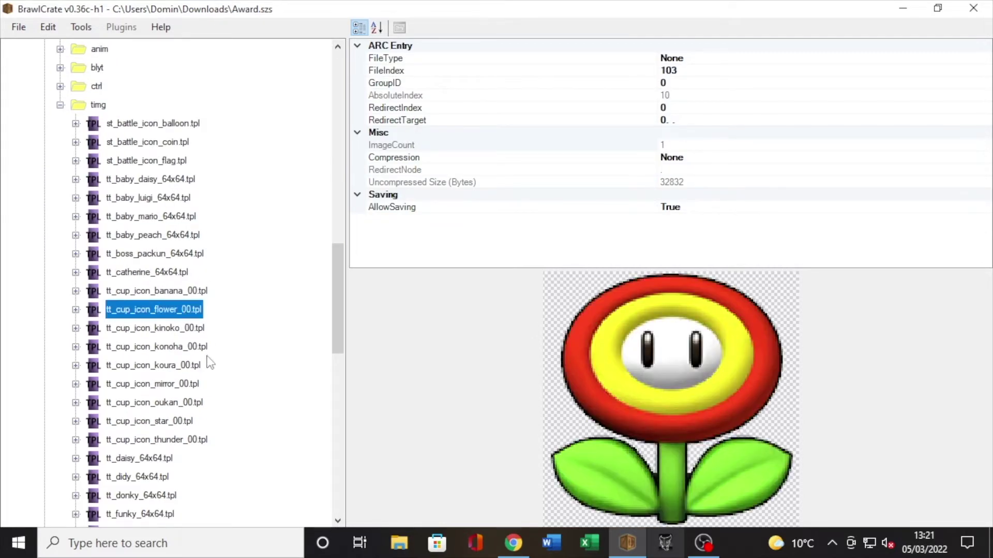
left_click(157, 366)
scroll(249, 372, "down", 6)
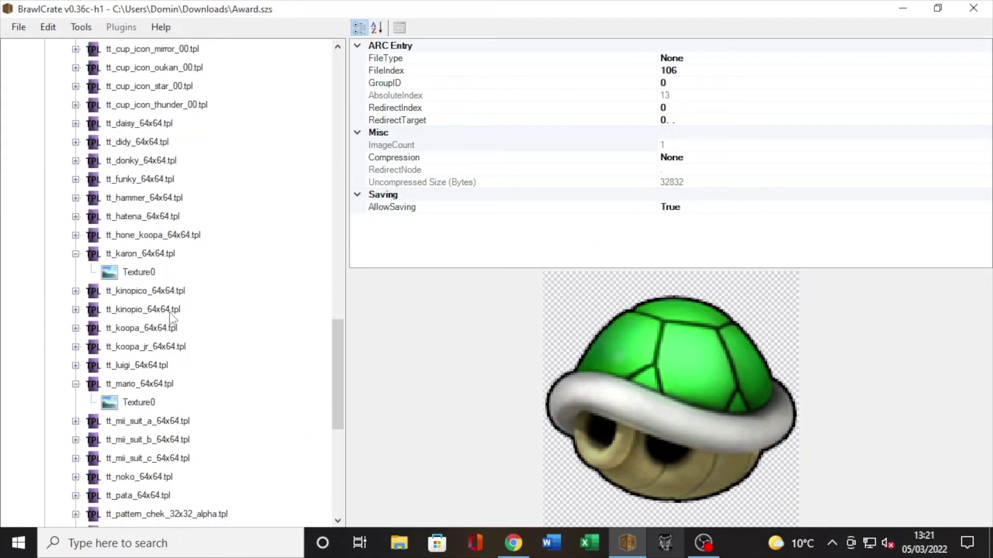
left_click(144, 328)
scroll(204, 403, "down", 4)
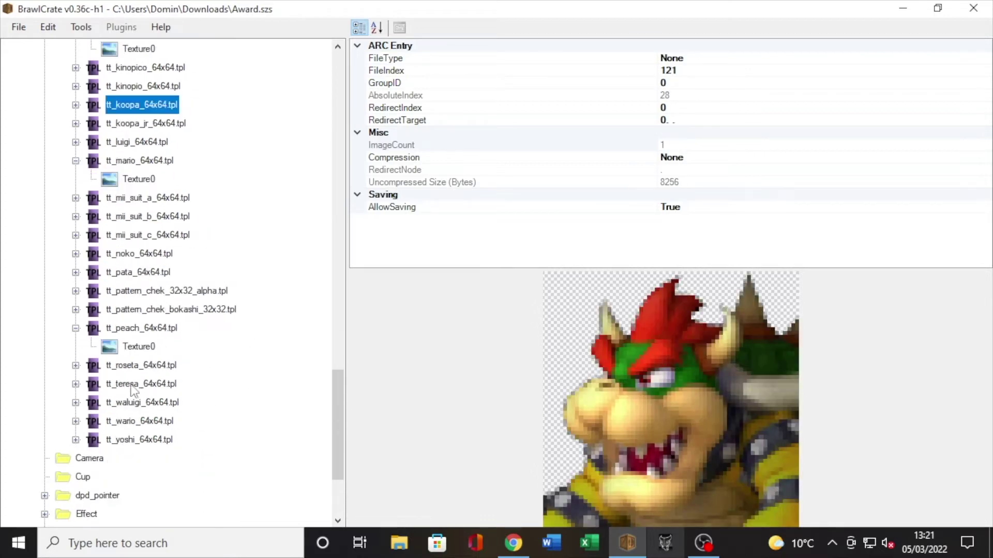
scroll(173, 387, "up", 13)
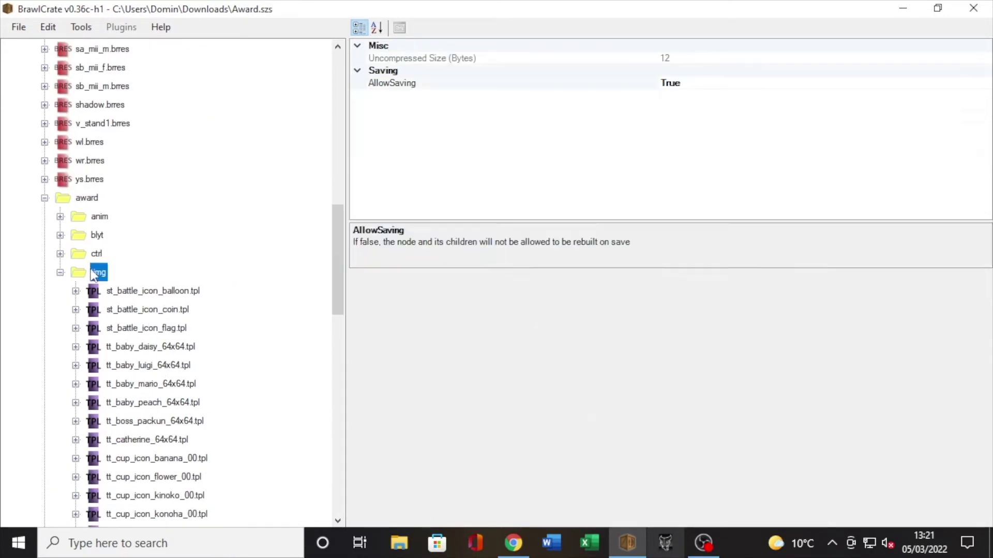
- Collapse timg and award, then expand mr.brres to show its folders
double_click(98, 273)
double_click(86, 216)
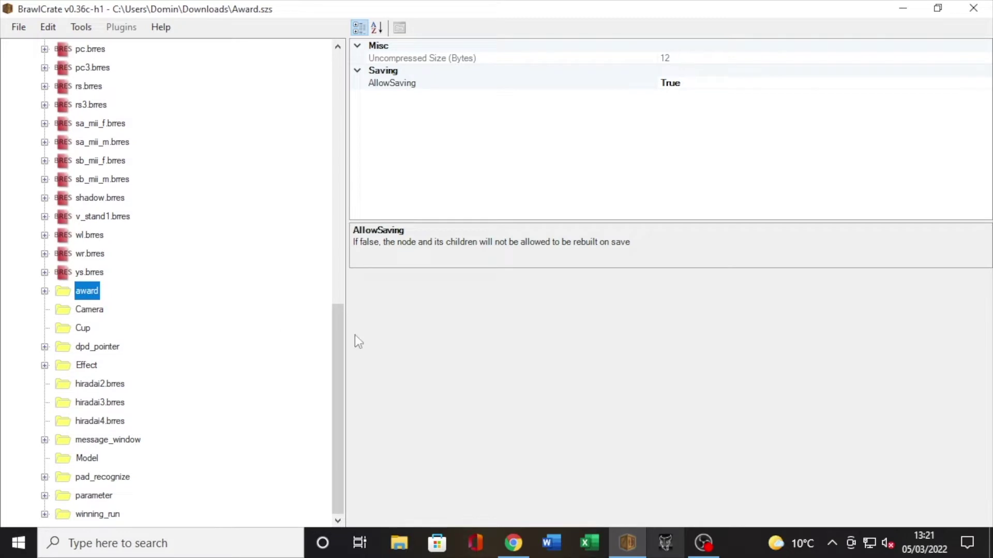
scroll(229, 328, "up", 6)
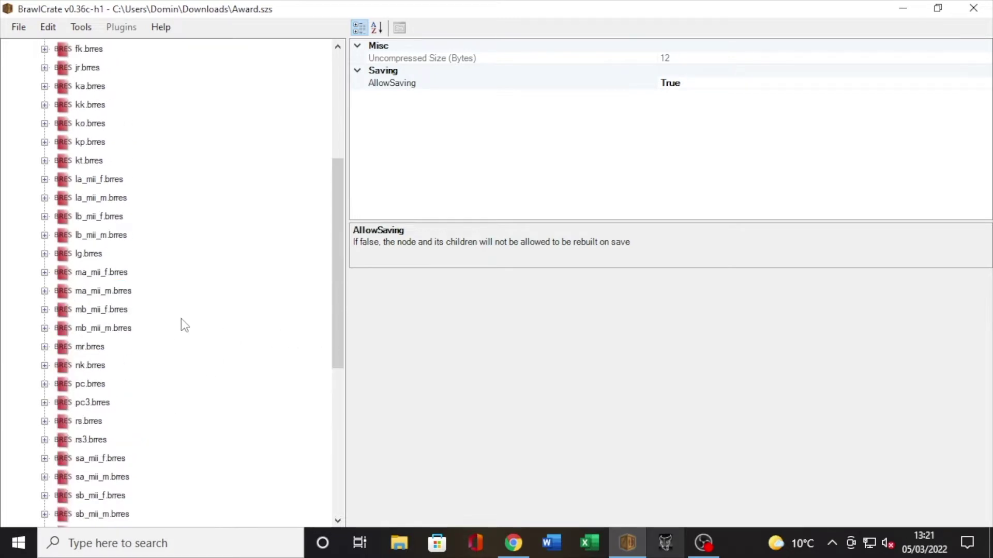
scroll(181, 323, "up", 5)
scroll(117, 391, "down", 3)
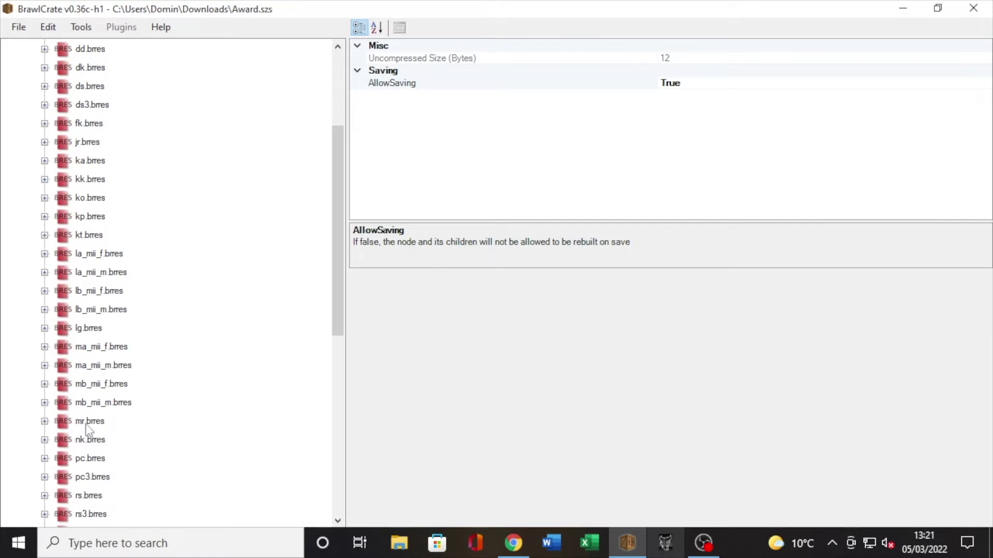
double_click(85, 422)
- Replace mr.brres's Mario model in 3DModels(NW4R) with weavile.mdl0 from the Weavile folder
scroll(169, 416, "down", 3)
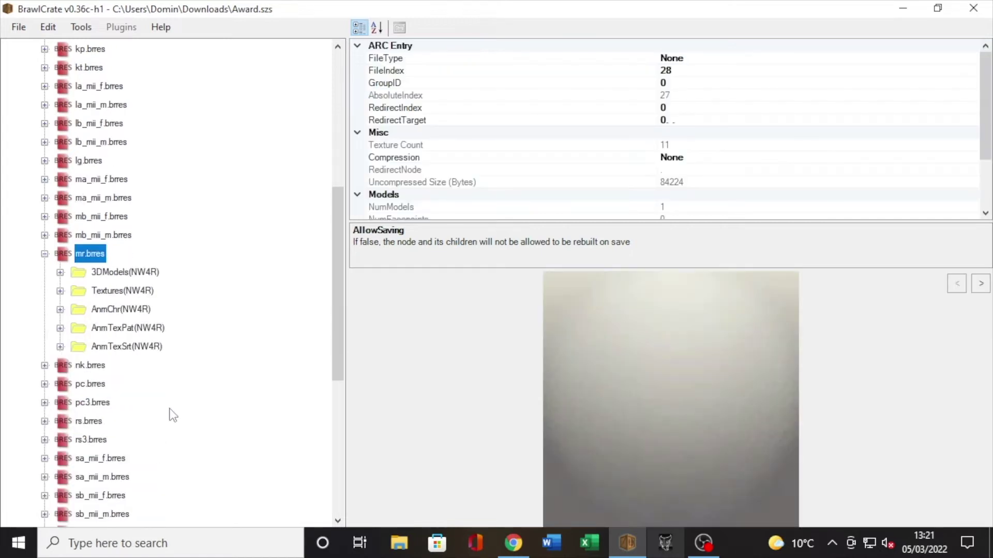
double_click(121, 273)
left_click(118, 291)
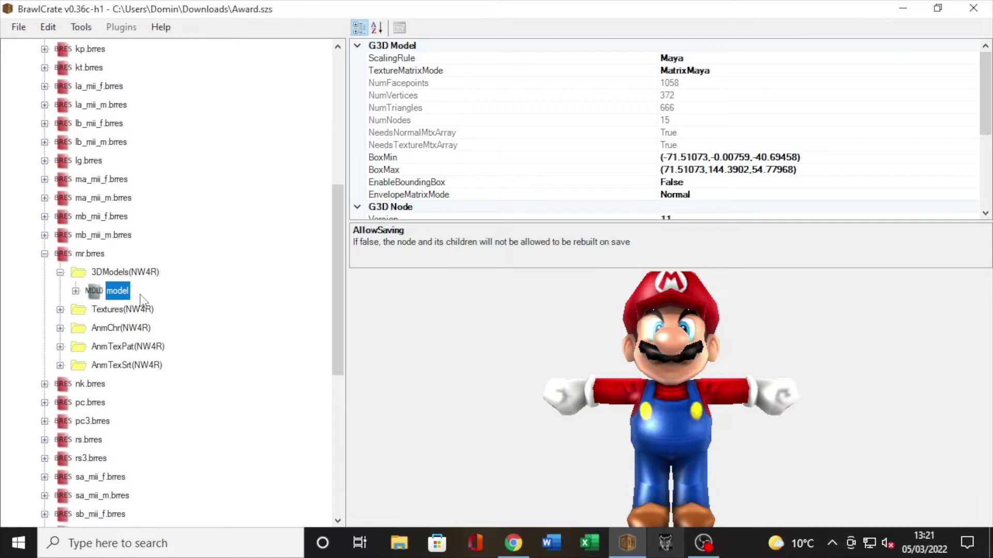
right_click(114, 292)
left_click(153, 263)
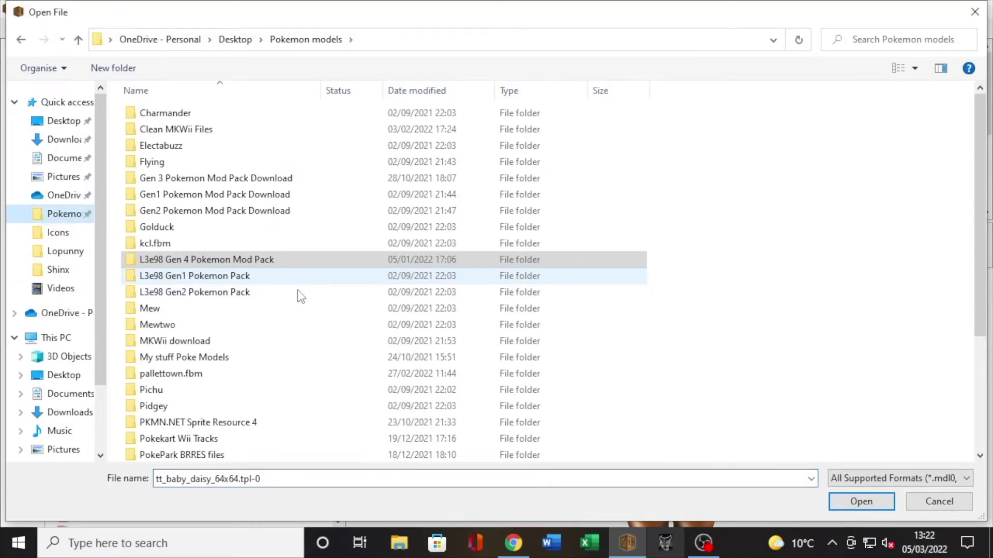
scroll(284, 305, "down", 4)
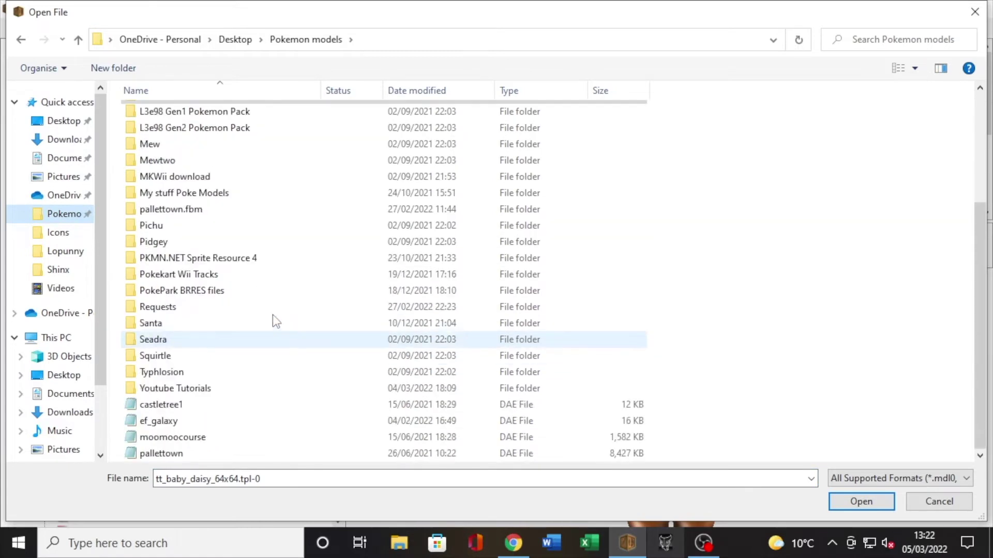
scroll(207, 207, "up", 3)
double_click(202, 238)
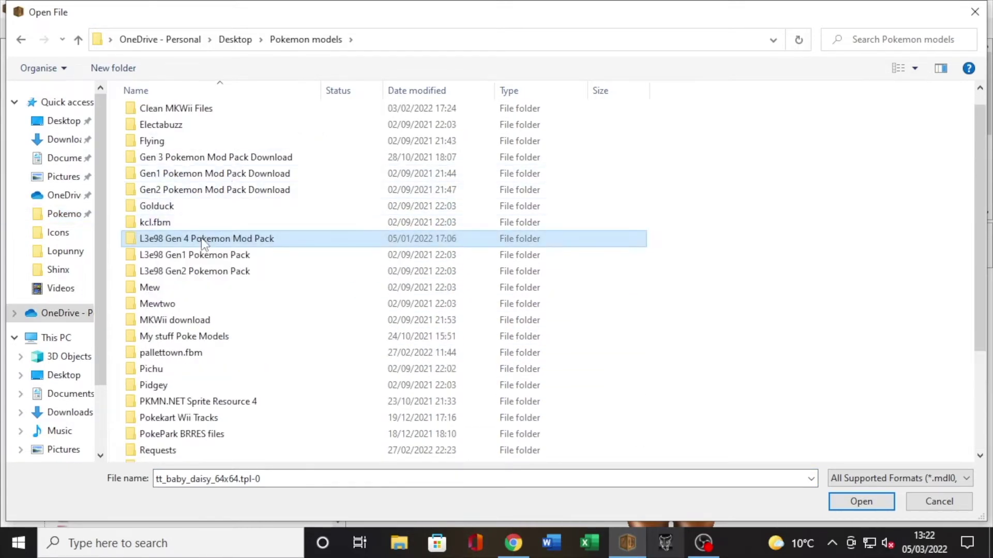
scroll(231, 426, "down", 2)
double_click(156, 454)
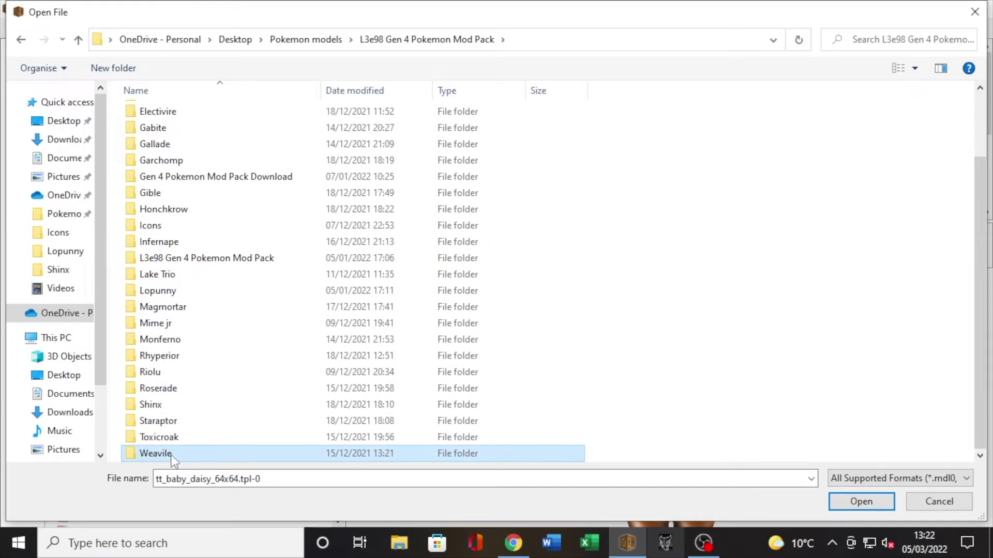
left_click(423, 127)
double_click(421, 127)
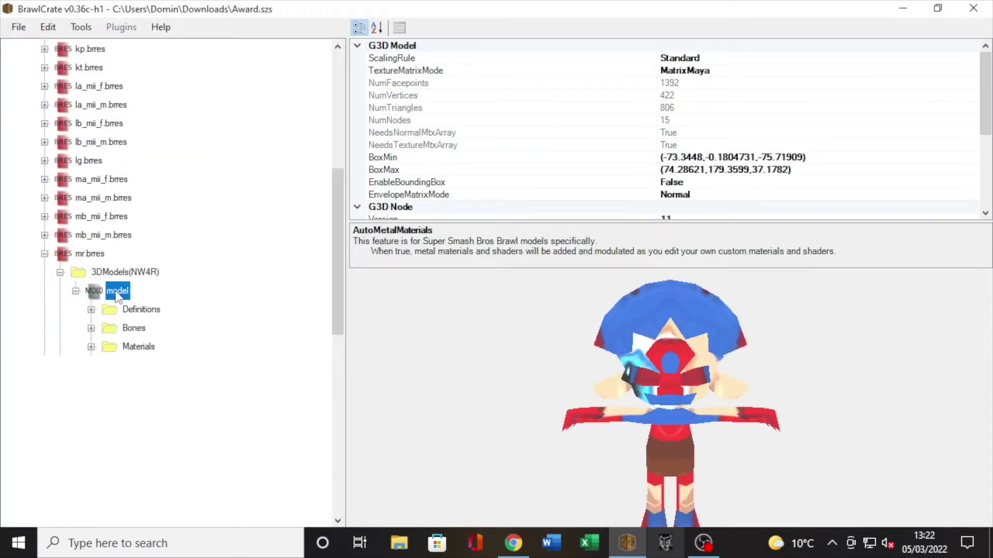
- Inspect the new model's Shader 0 and its material's lm_0 and lm_1 textures, then preview it
left_click(137, 365)
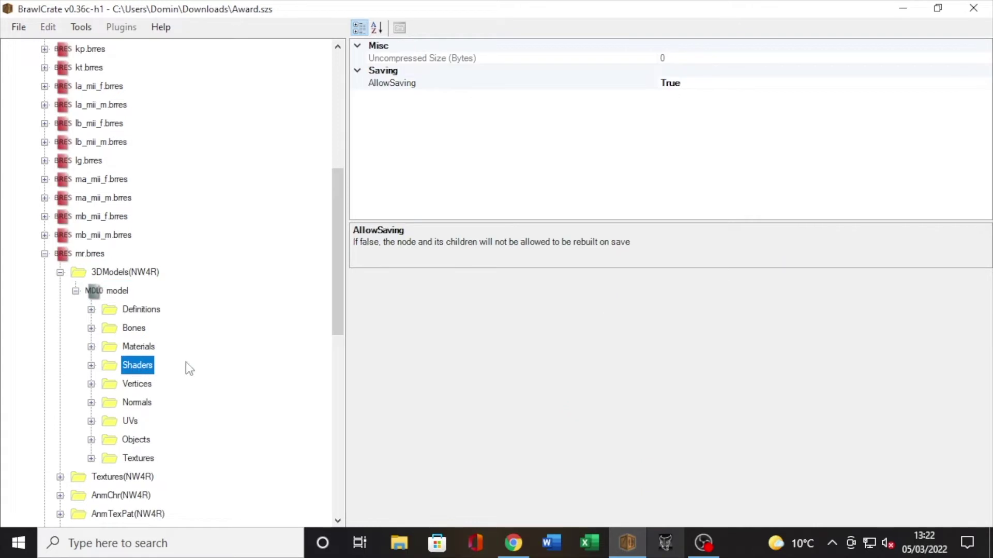
double_click(124, 367)
left_click(147, 385)
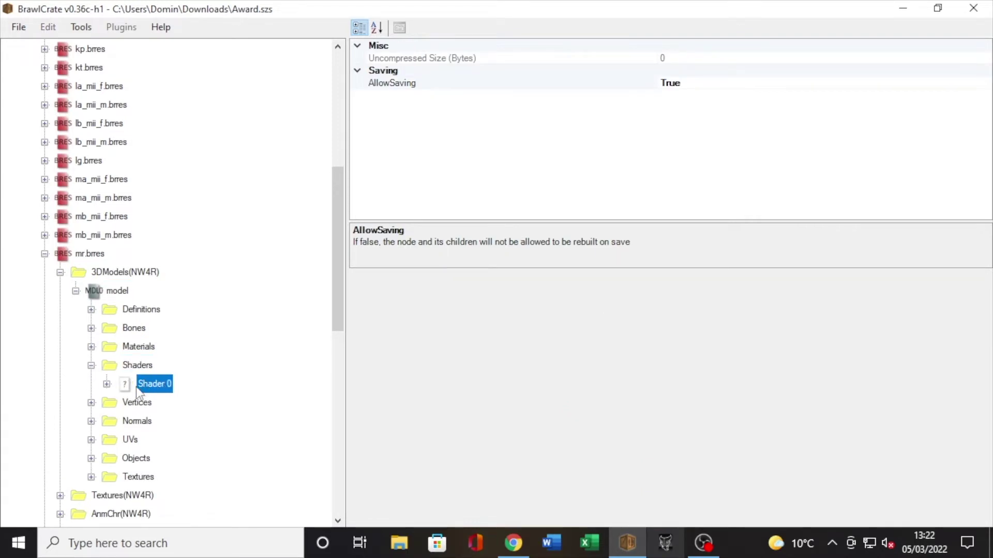
double_click(152, 348)
double_click(151, 366)
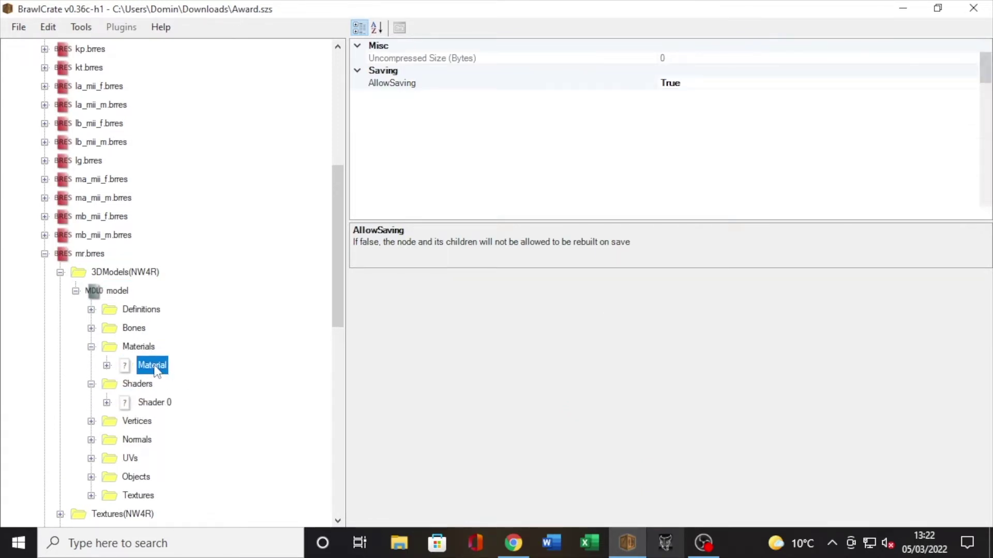
left_click(165, 403)
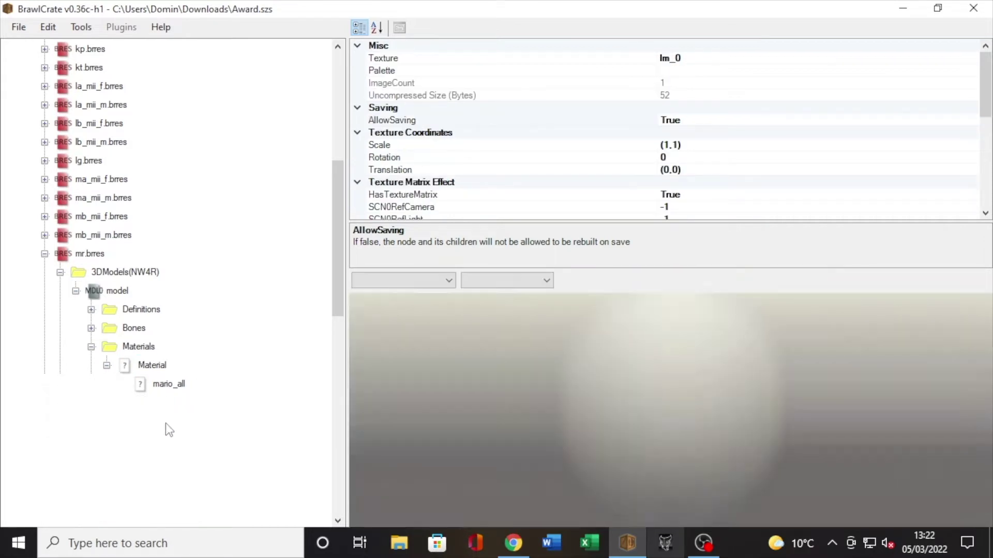
left_click(164, 422)
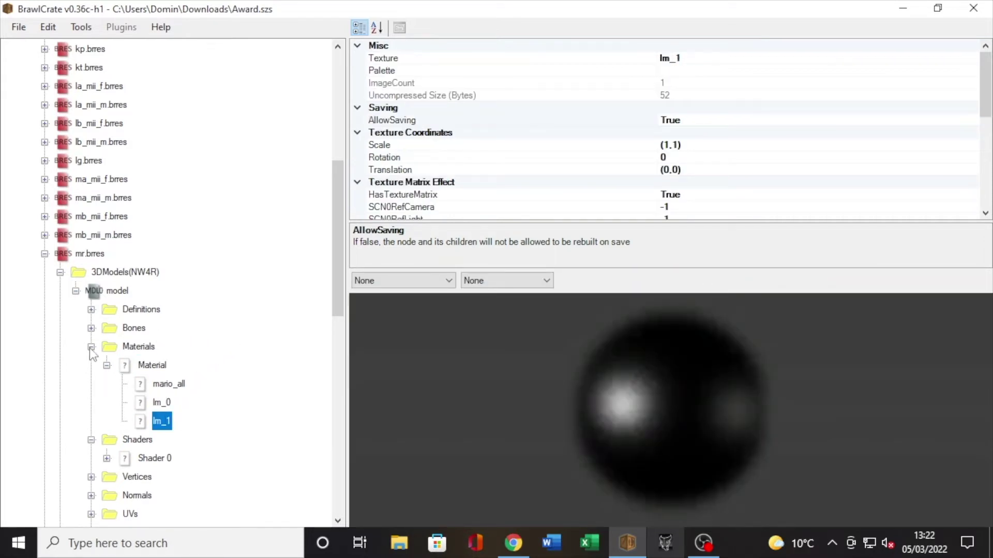
scroll(131, 305, "down", 3)
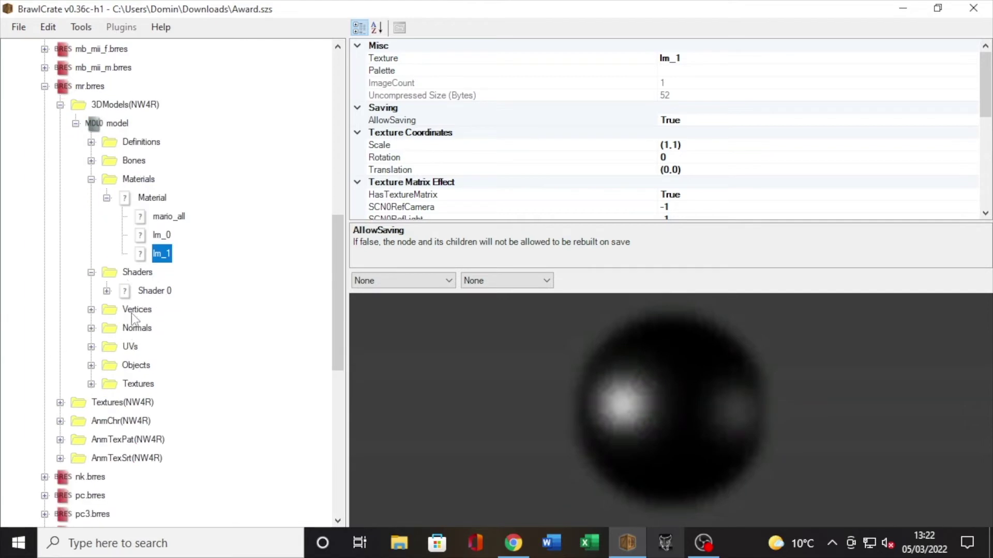
left_click(118, 123)
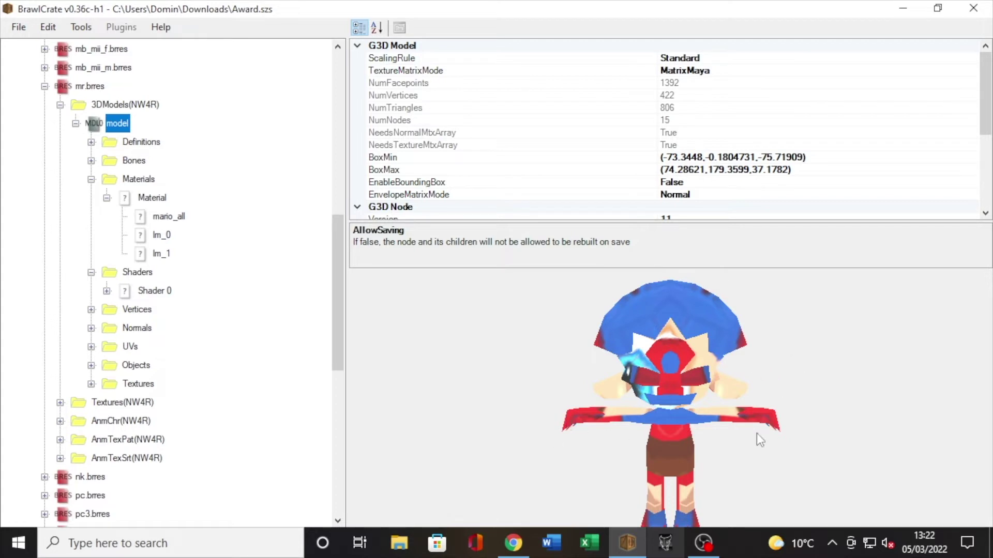
- Replace the mario_all texture with Weavile's mario_all image and preview the retextured model
double_click(120, 406)
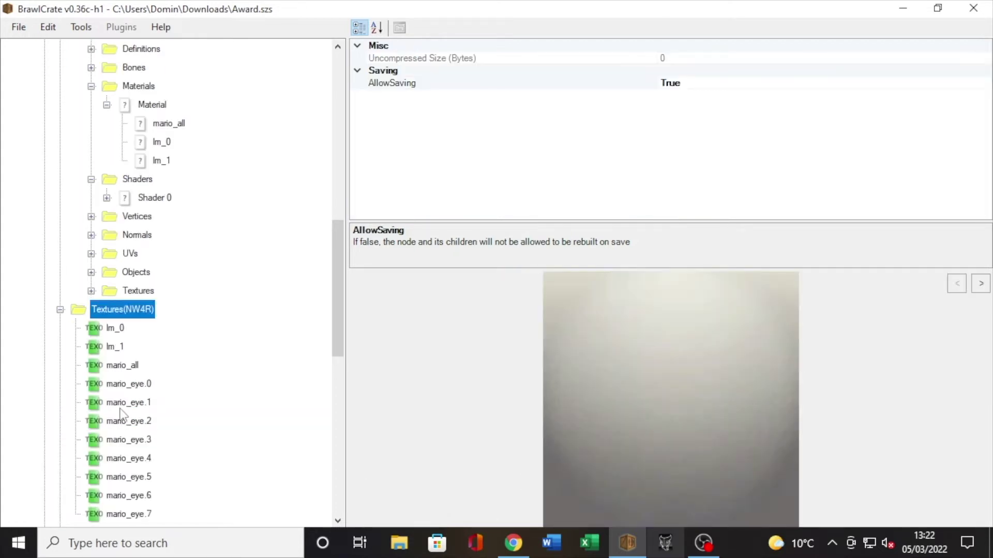
left_click(131, 369)
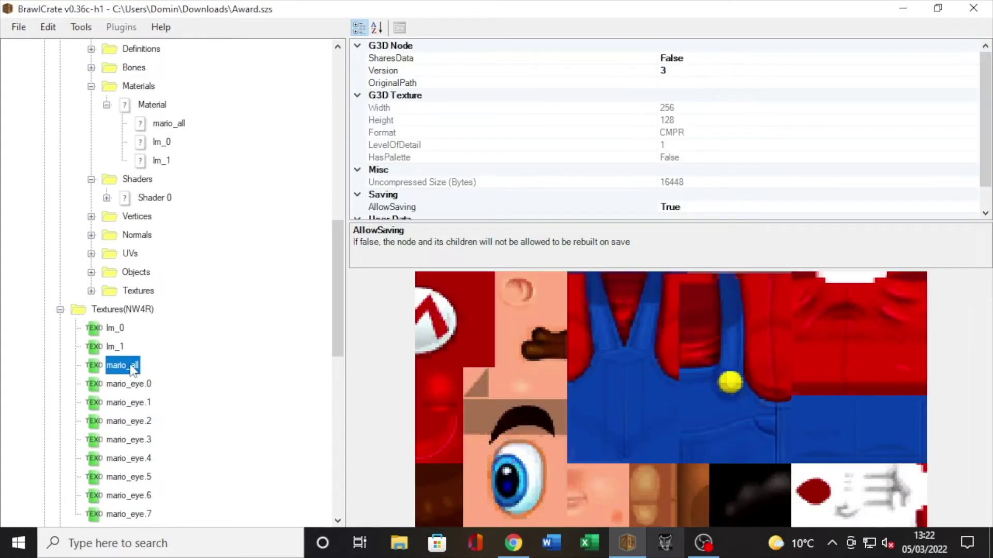
right_click(134, 368)
left_click(164, 405)
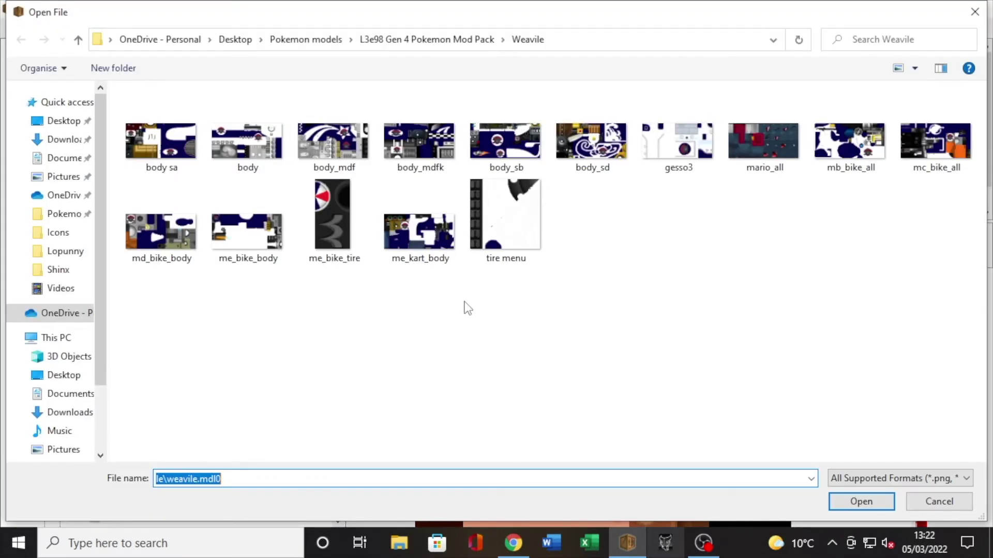
double_click(763, 147)
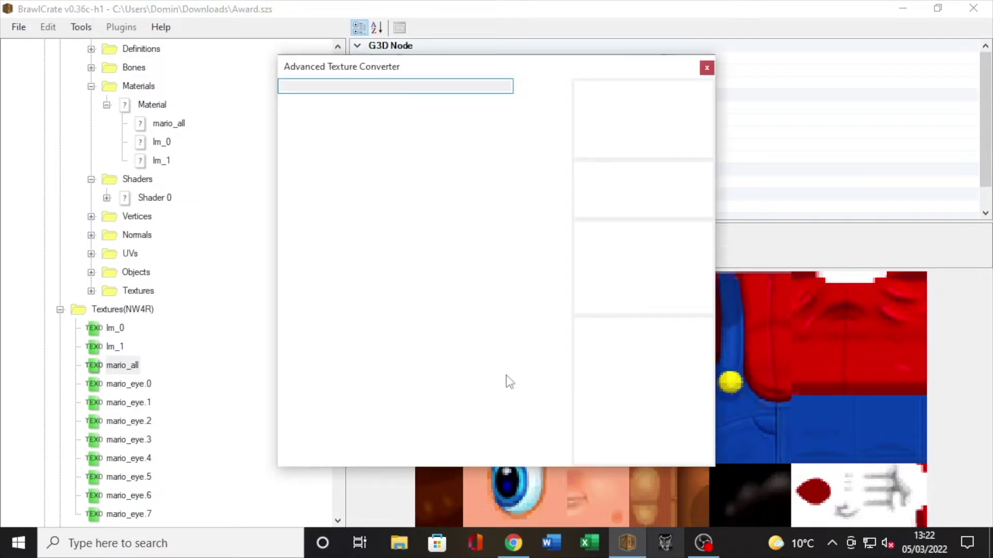
left_click_drag(556, 64, 424, 60)
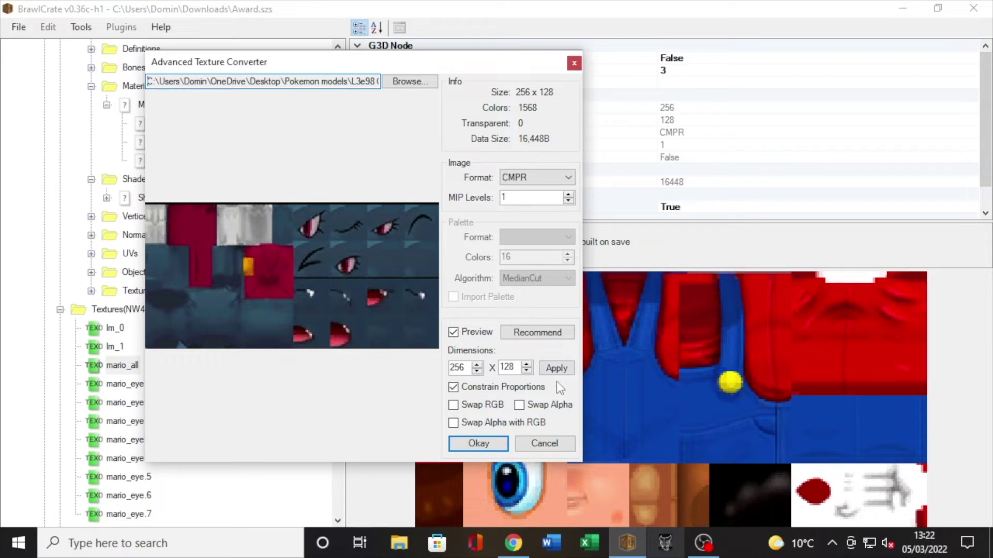
left_click(477, 444)
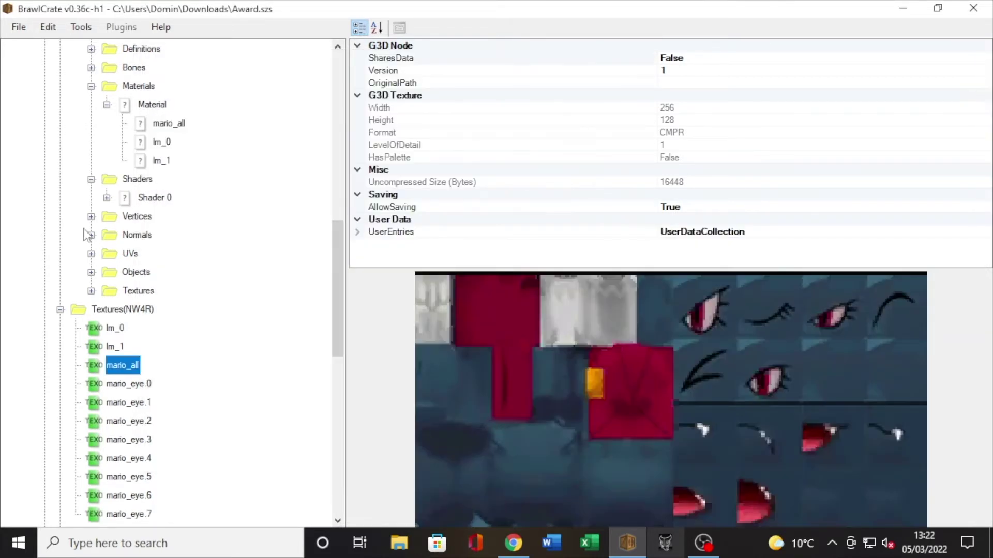
scroll(136, 116, "up", 1)
left_click(117, 86)
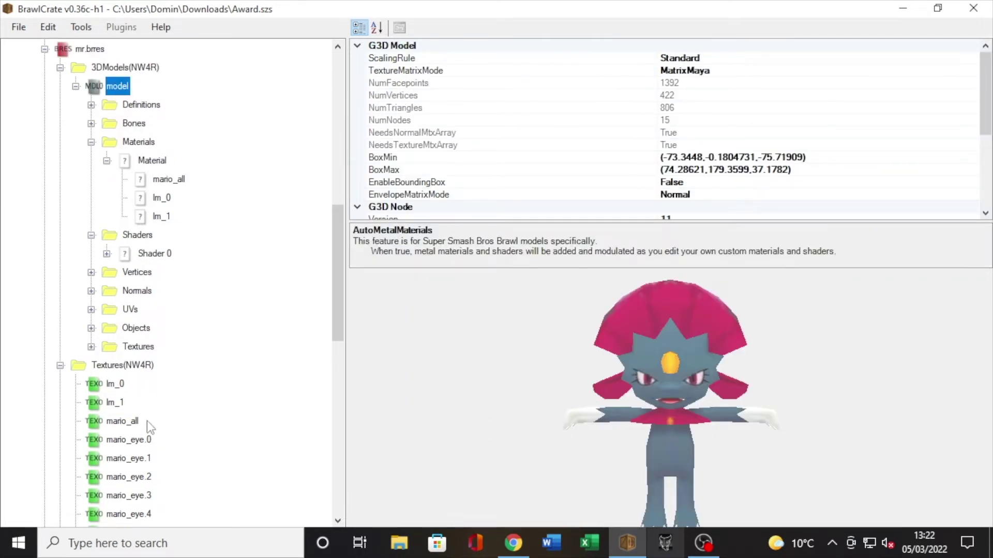
- Delete all mario_eye textures, then open the model in the Advanced Model Editor
left_click(136, 443)
key("Delete")
key("Delete")
key("Delete")
key("Delete")
key("Delete")
key("Delete")
key("Delete")
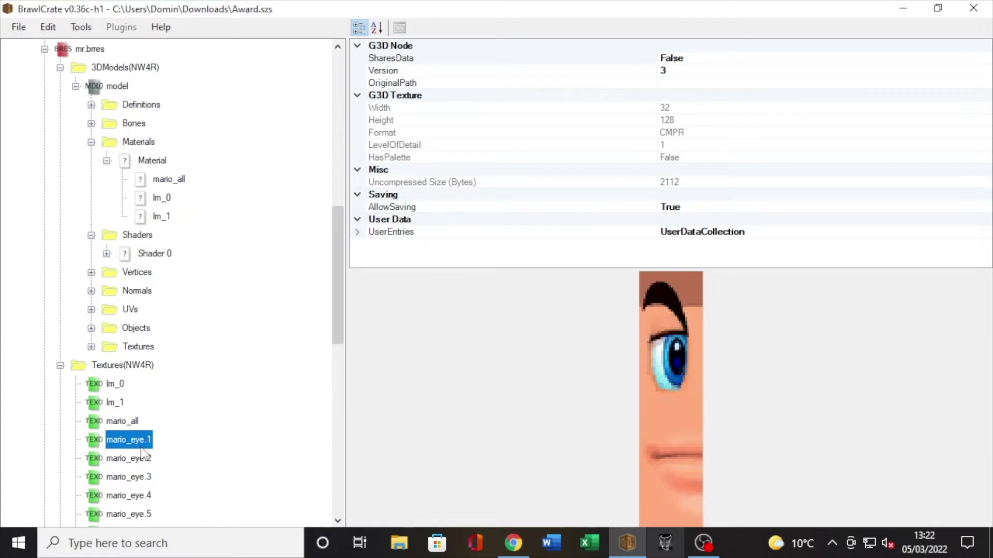
key("Delete")
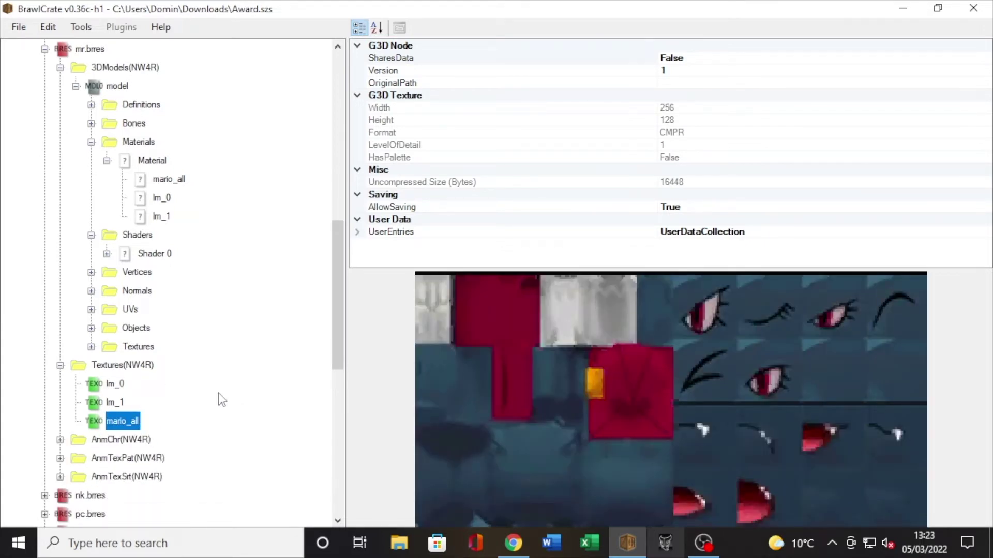
scroll(173, 353, "up", 2)
right_click(110, 196)
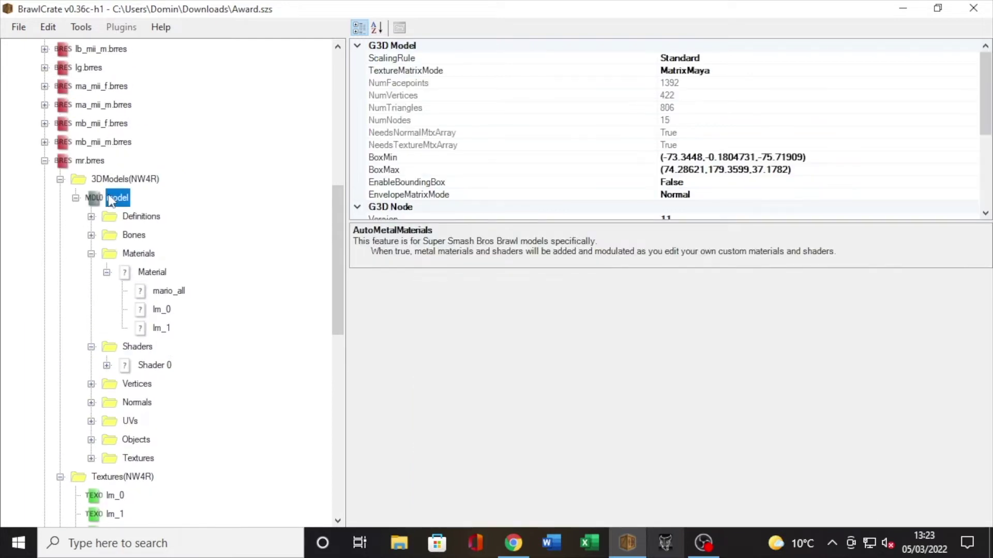
left_click(135, 204)
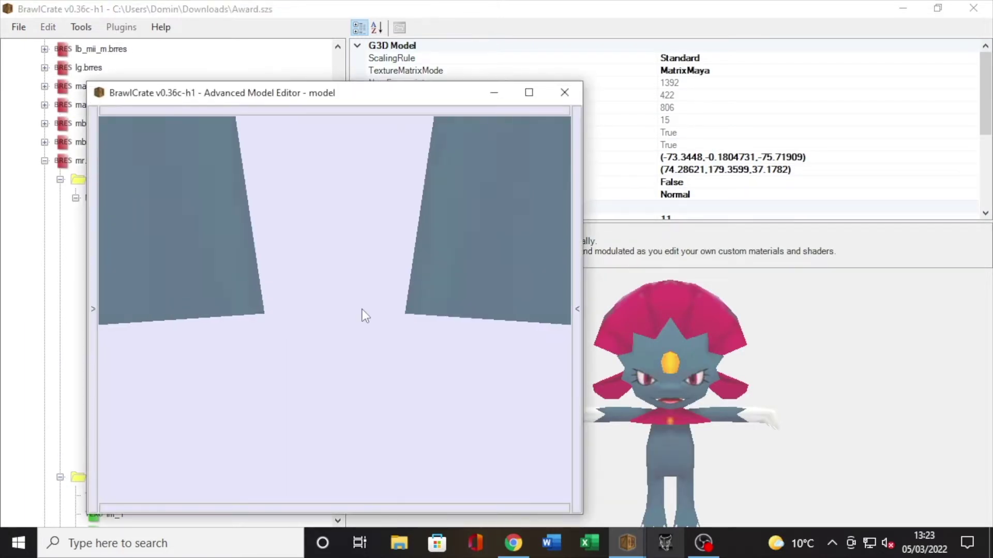
- Play and stop the demowin animation in the Advanced Model Editor, then close it
scroll(362, 309, "down", 10)
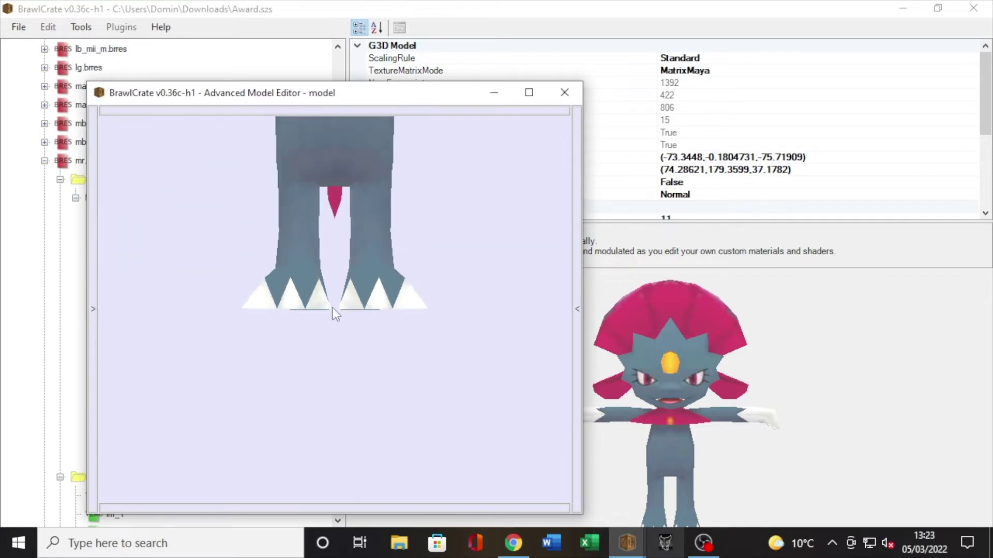
scroll(327, 331, "down", 10)
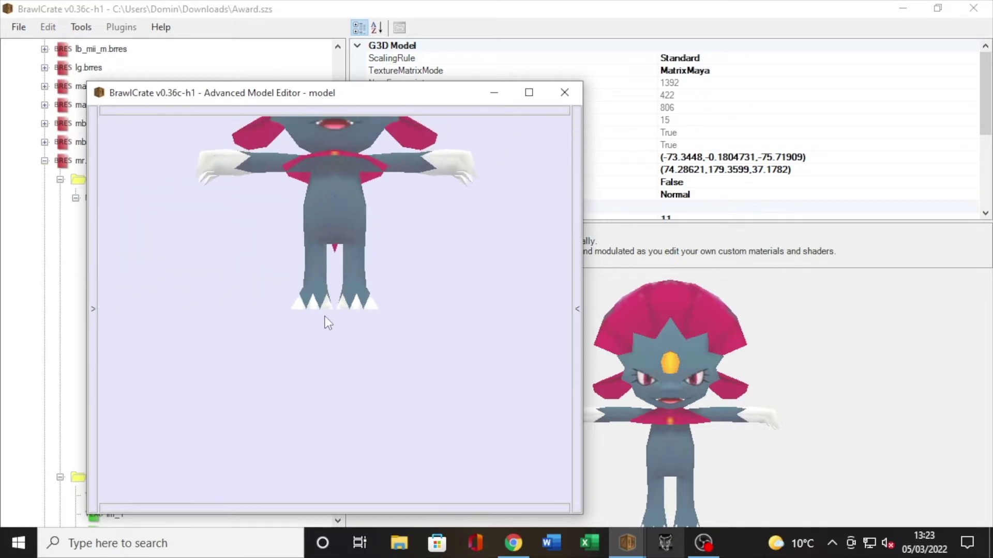
scroll(325, 315, "down", 10)
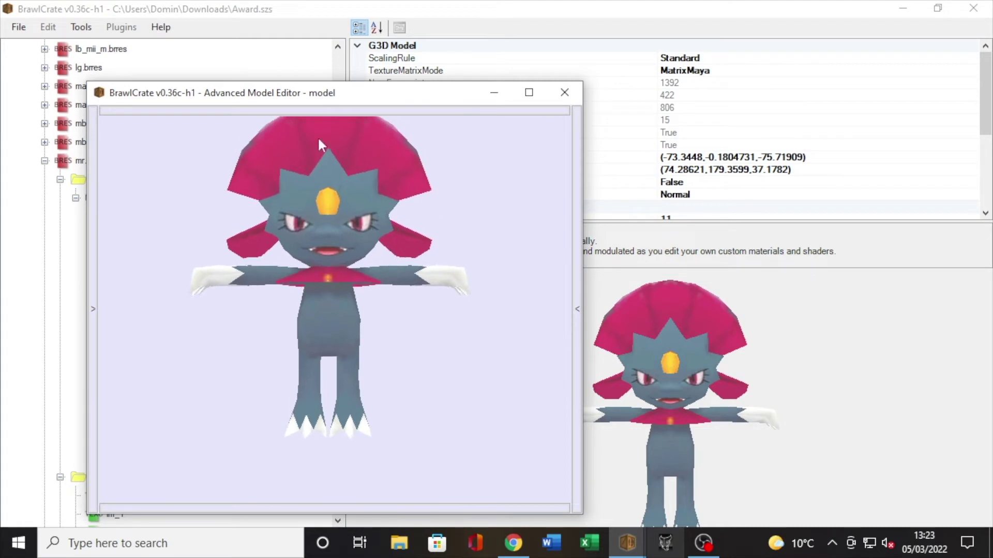
left_click(244, 509)
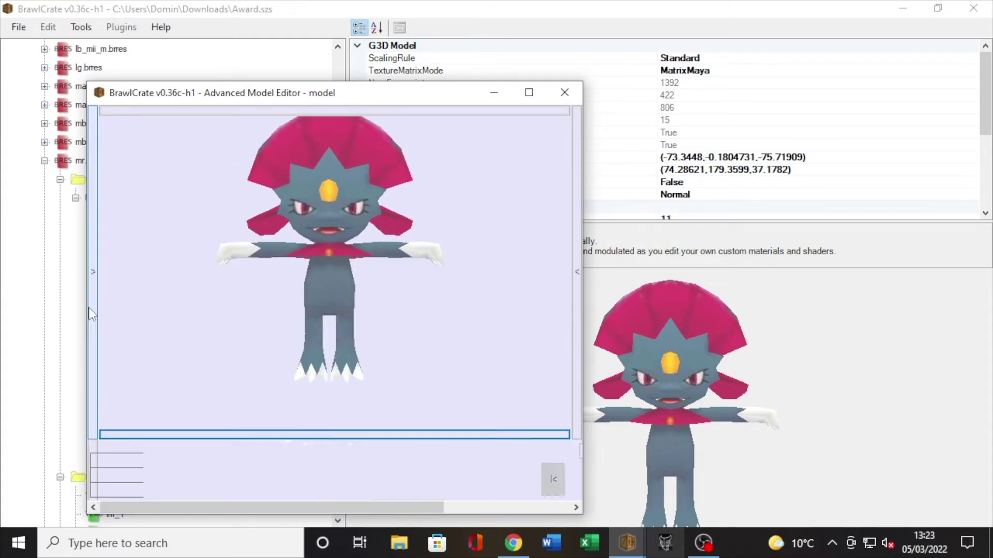
left_click(94, 305)
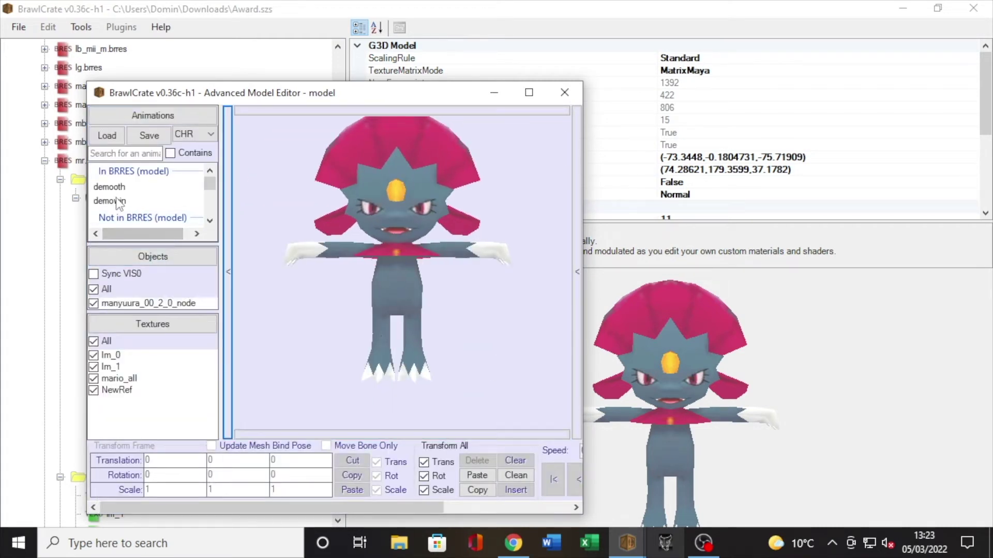
left_click(117, 201)
left_click_drag(346, 507, 485, 508)
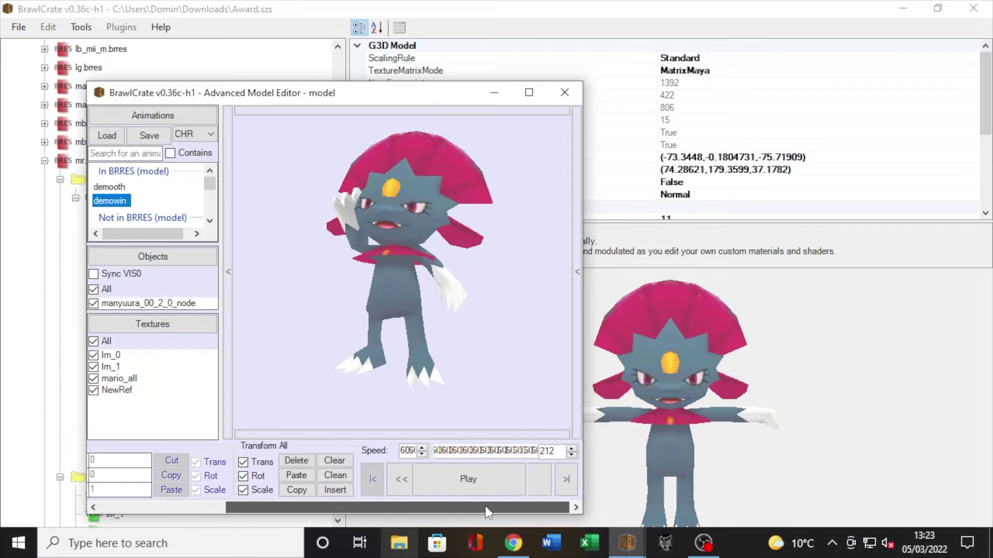
left_click(474, 481)
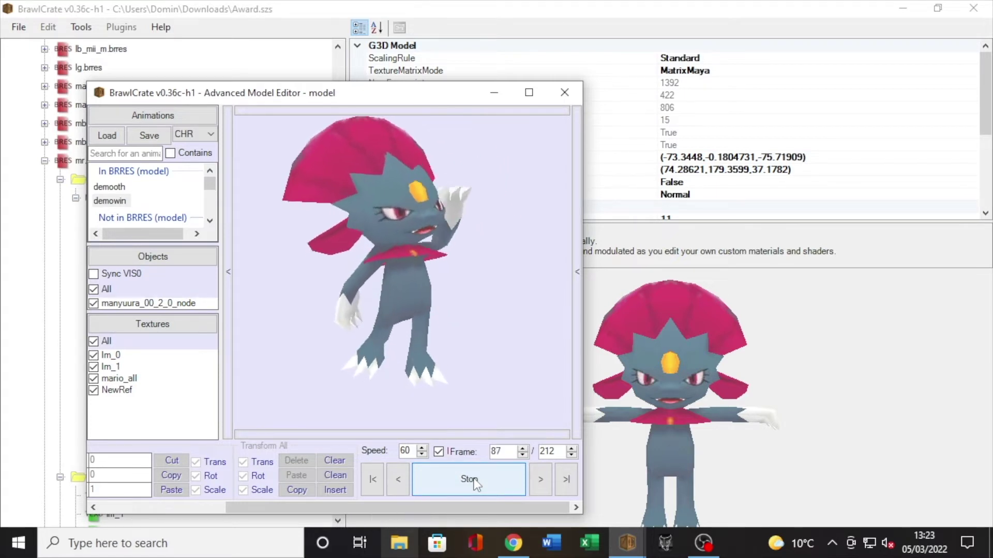
left_click(473, 476)
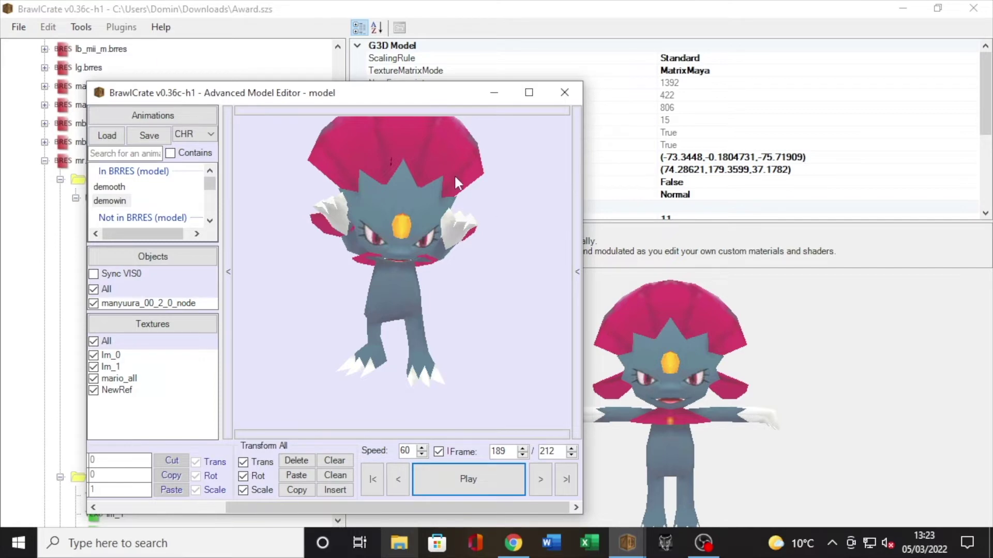
left_click(565, 94)
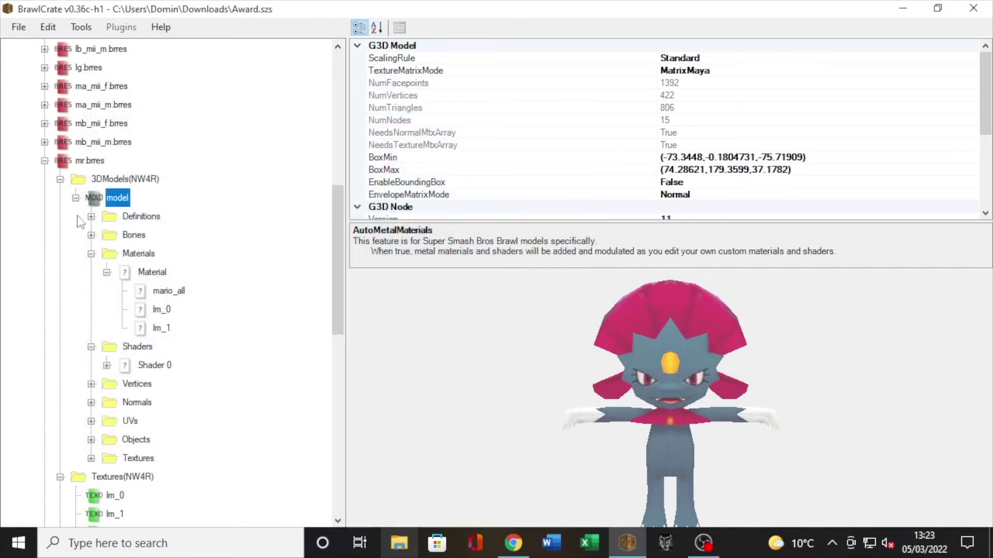
- Collapse mr.brres and expand pc.brres's 3DModels(NW4R) to preview its Peach model
double_click(117, 197)
double_click(122, 216)
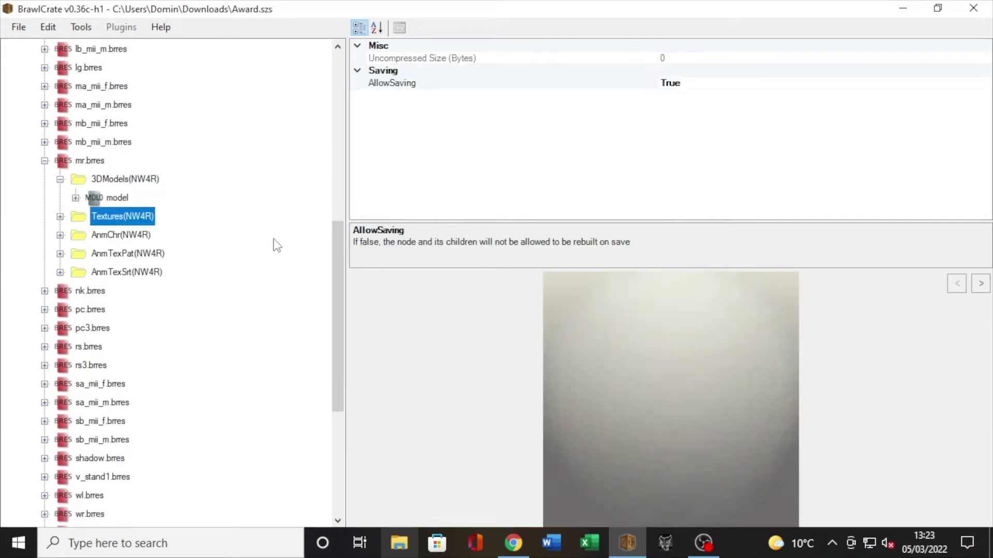
double_click(90, 162)
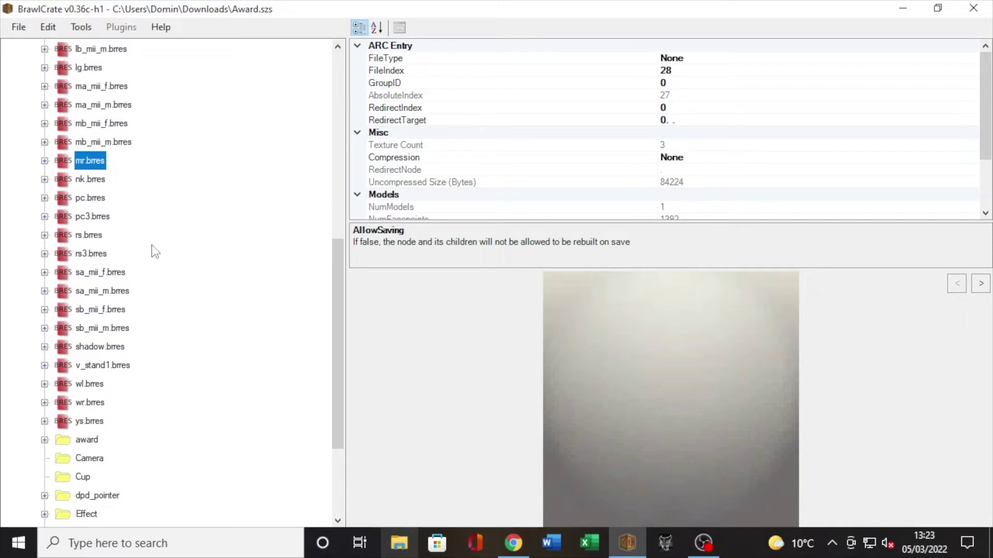
double_click(90, 199)
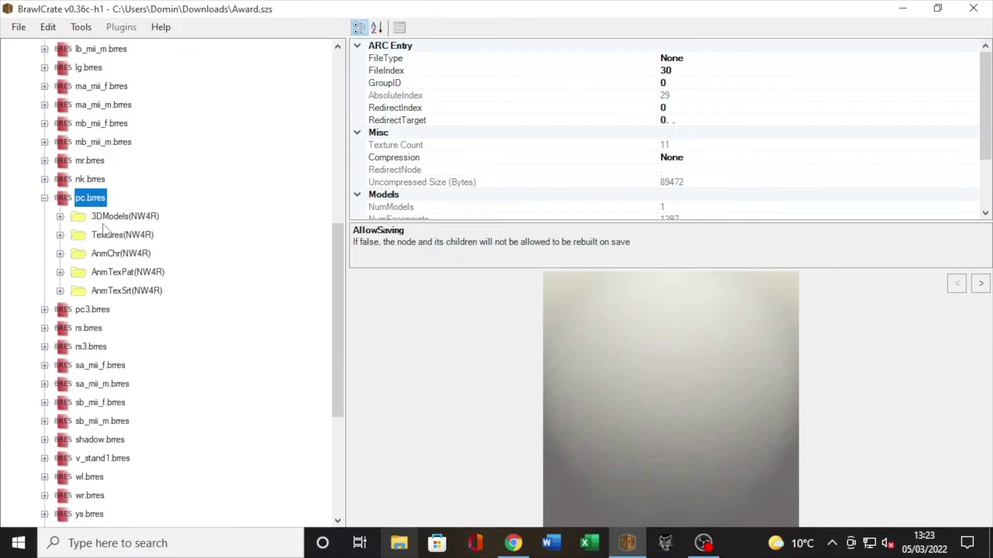
double_click(106, 221)
left_click(109, 236)
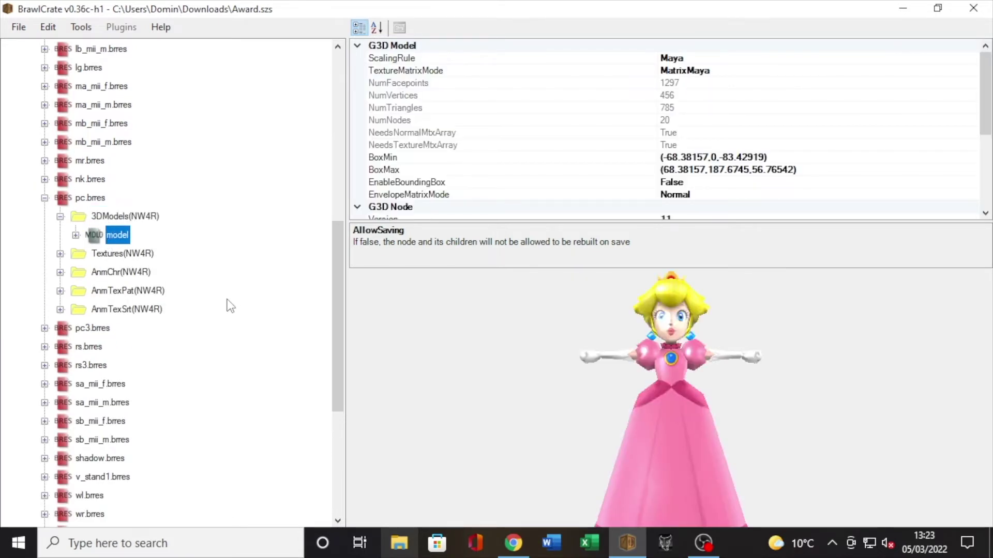
- Expand pc3.brres's 3DModels(NW4R) to preview its model, then select pc.brres's model for replacement
double_click(103, 329)
double_click(99, 347)
left_click(101, 367)
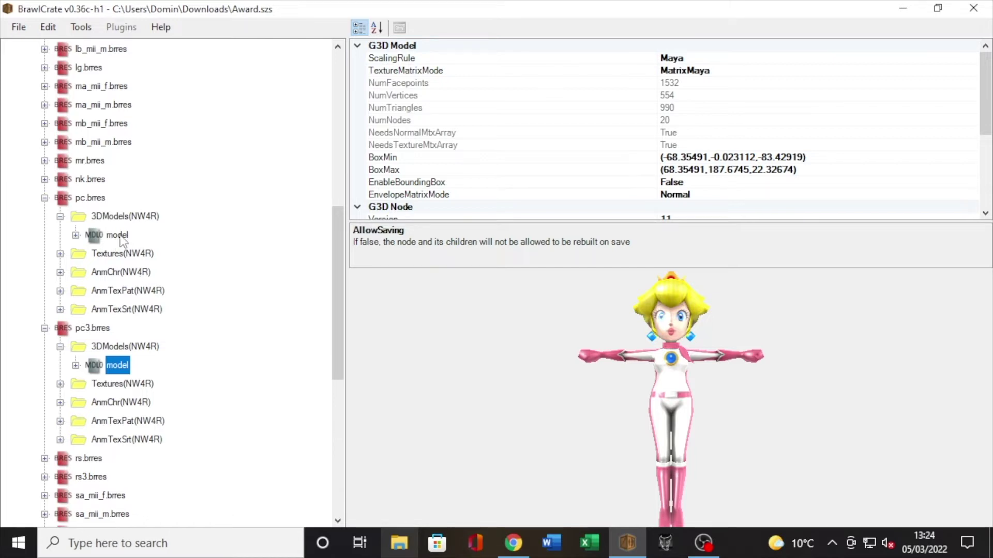
left_click(118, 235)
- Replace pc.brres's Peach model with lopunny.mdl0 from the Lopunny folder
right_click(121, 238)
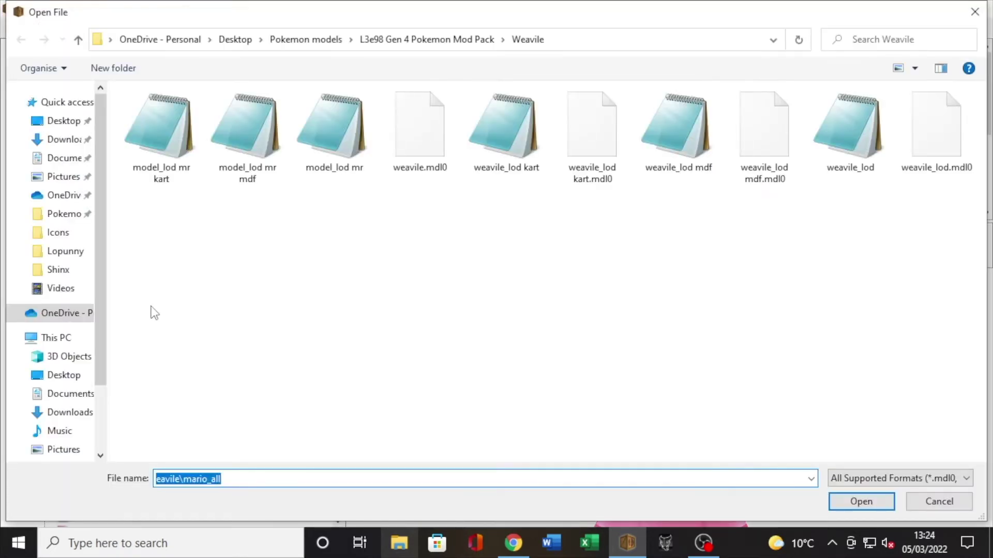
left_click(395, 39)
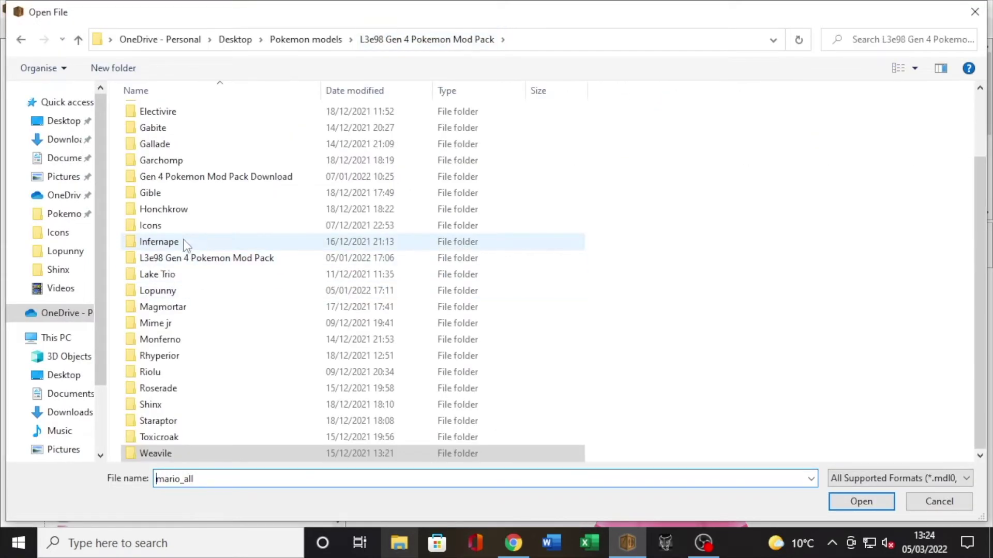
double_click(176, 290)
double_click(248, 129)
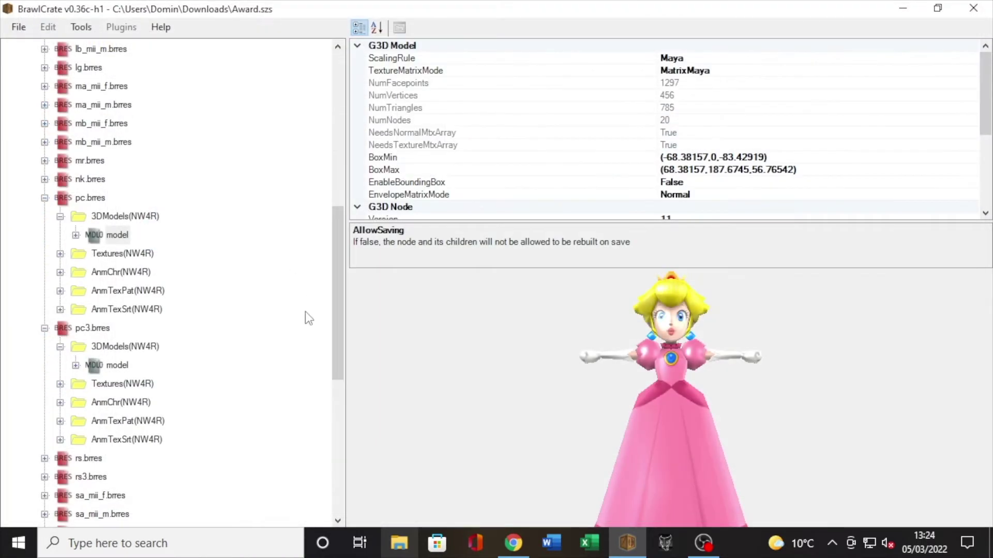
- Replace pc3.brres's Peach model with lopunny.mdl0 as well
right_click(121, 365)
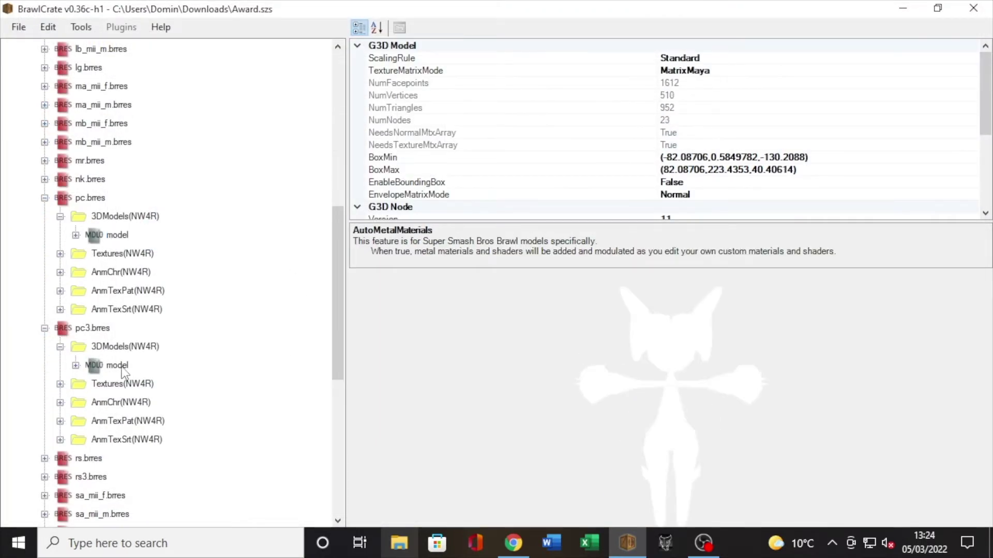
left_click(176, 259)
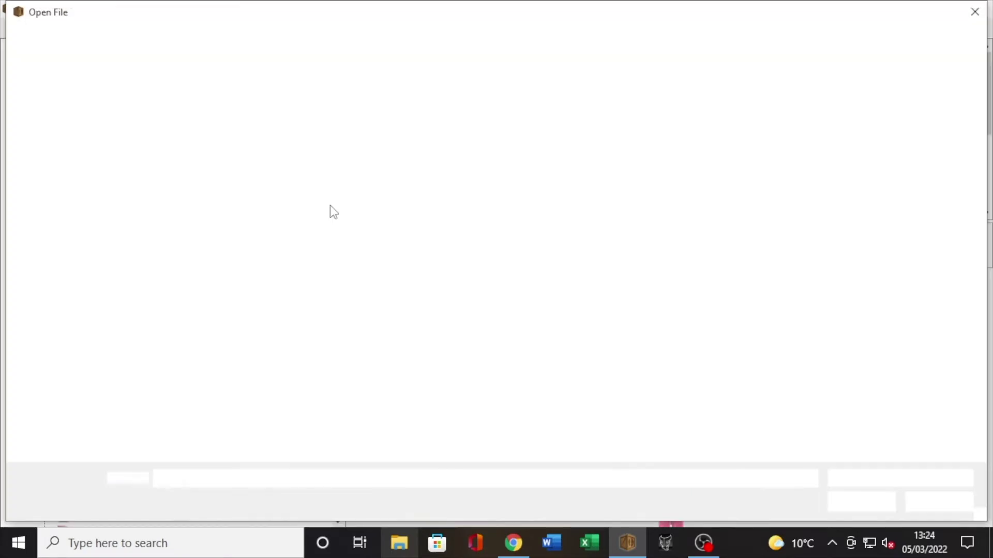
double_click(240, 153)
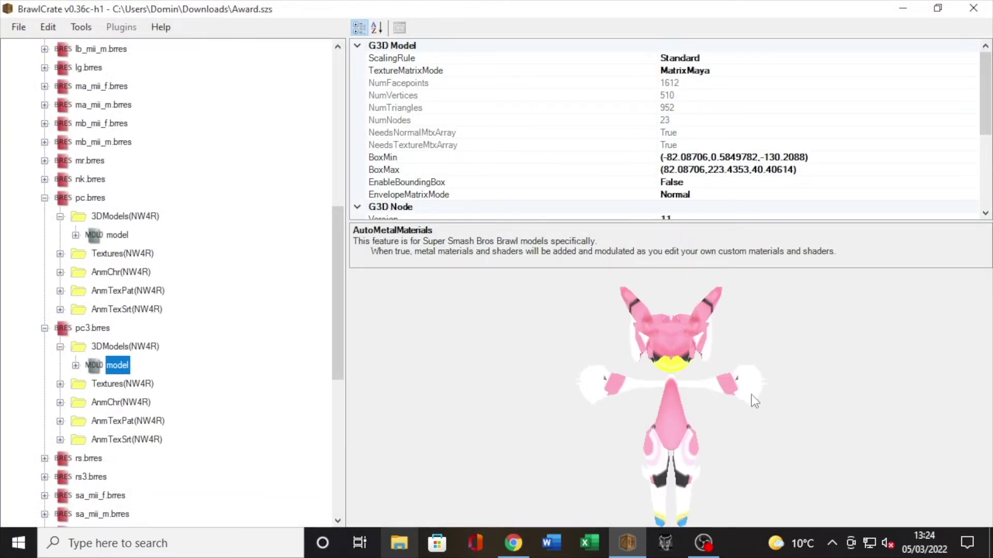
- Preview both Lopunny models and expand pc.brres's model down to Material.001's texture references
left_click(95, 236)
left_click(116, 367)
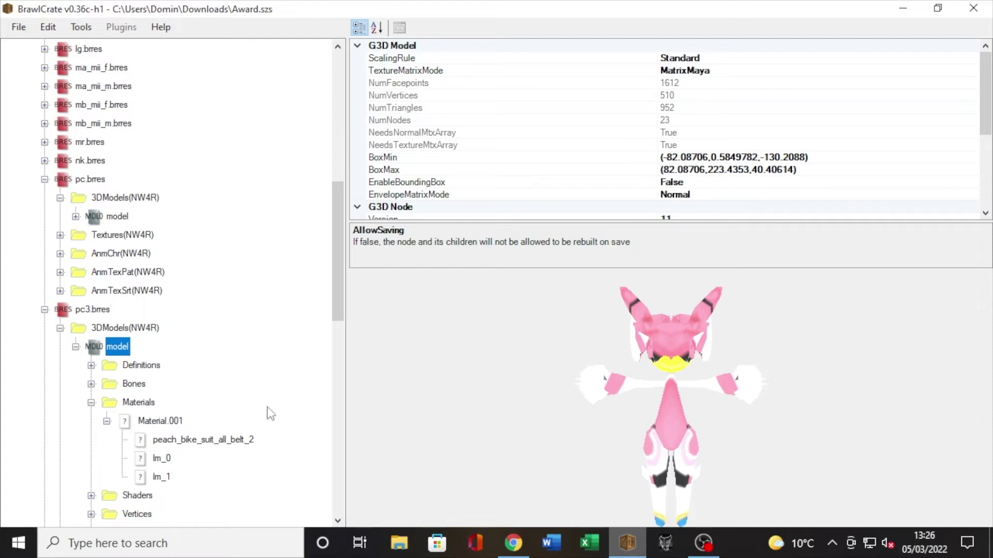
double_click(106, 219)
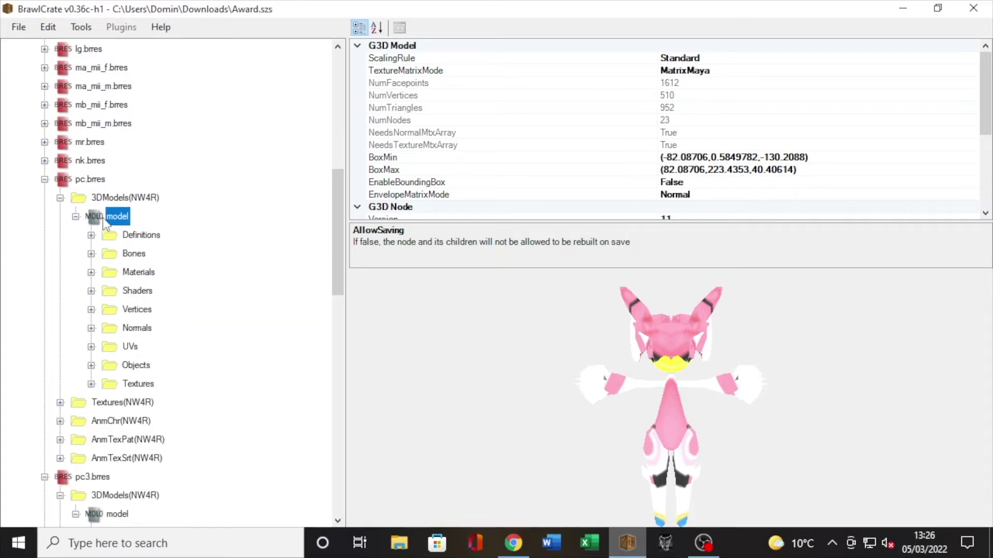
left_click(124, 253)
double_click(137, 291)
double_click(129, 273)
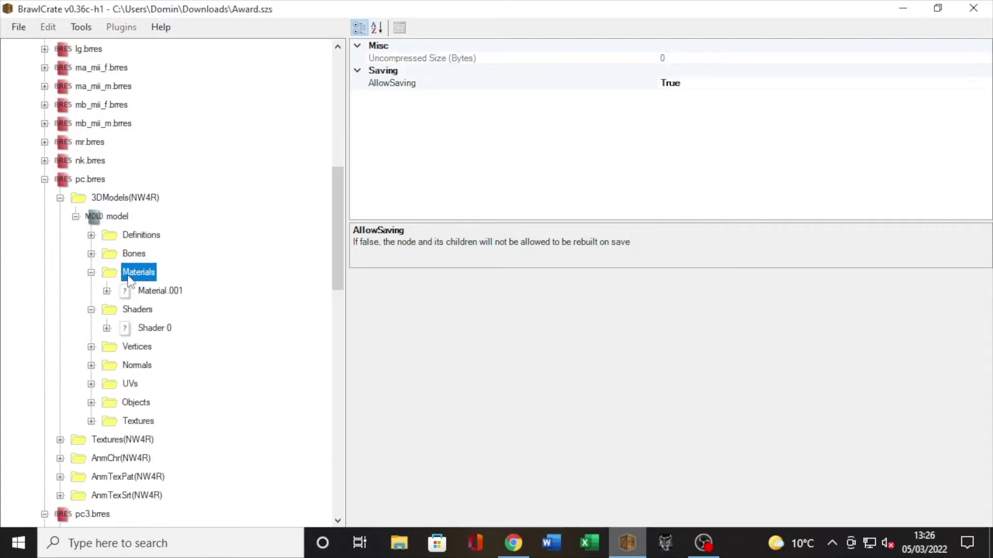
double_click(141, 290)
- Check the peach_all texture, then start renaming the peach_bike_suit_all_belt_2 reference after 'peach_'
left_click(225, 312)
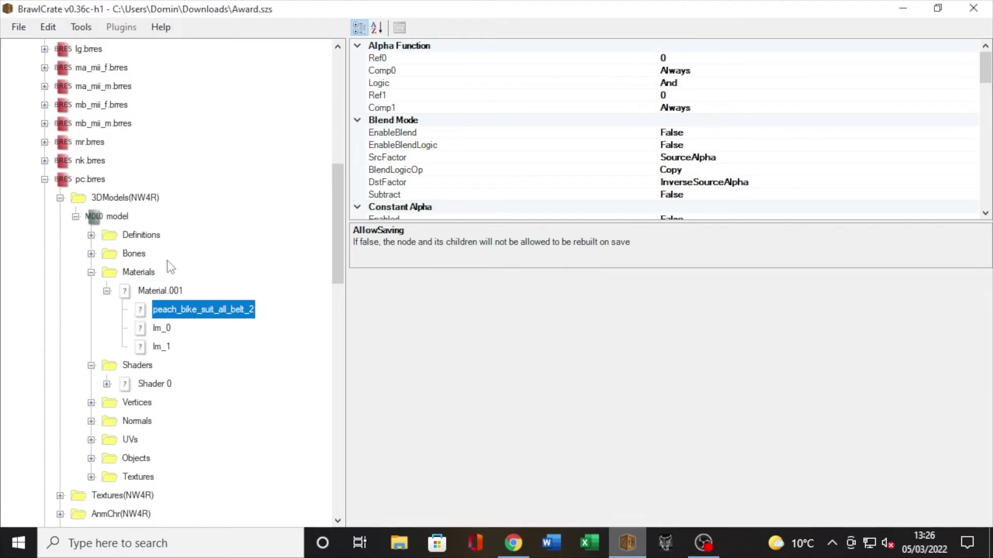
scroll(156, 362, "down", 2)
double_click(122, 385)
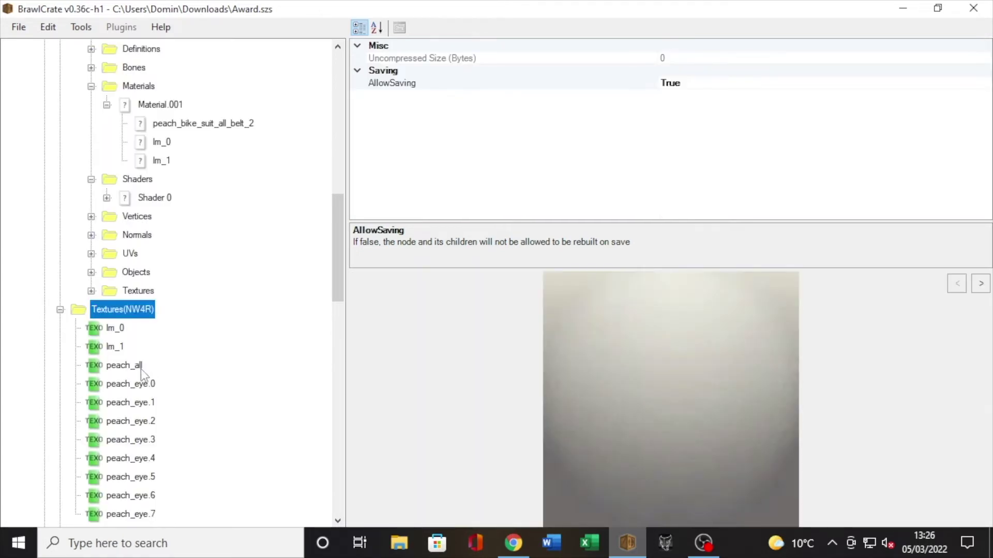
left_click(135, 367)
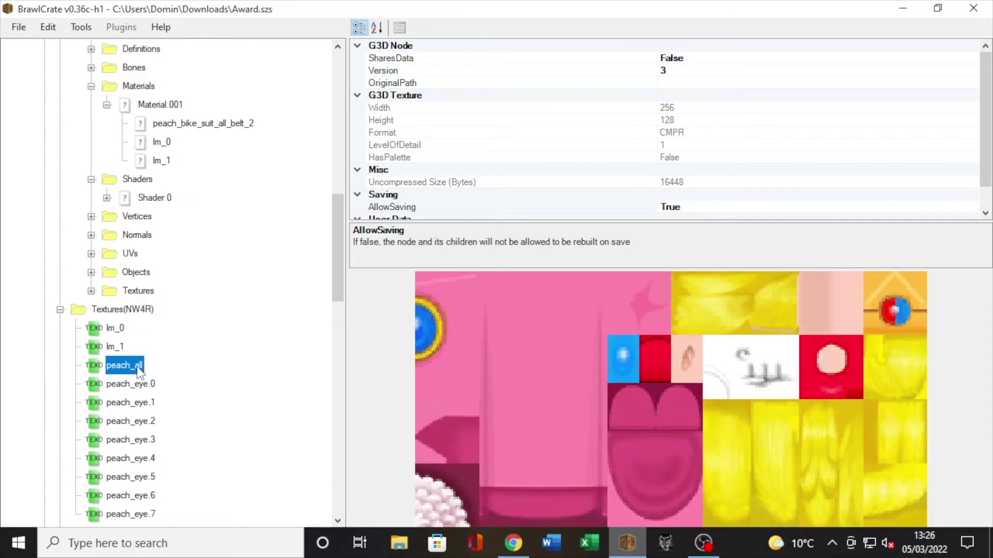
left_click(206, 126)
right_click(207, 126)
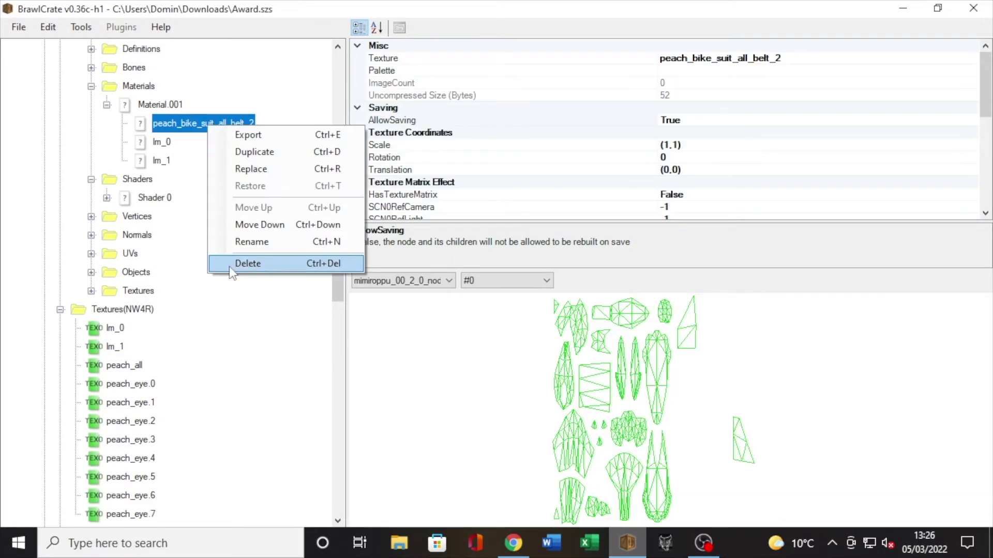
left_click(240, 241)
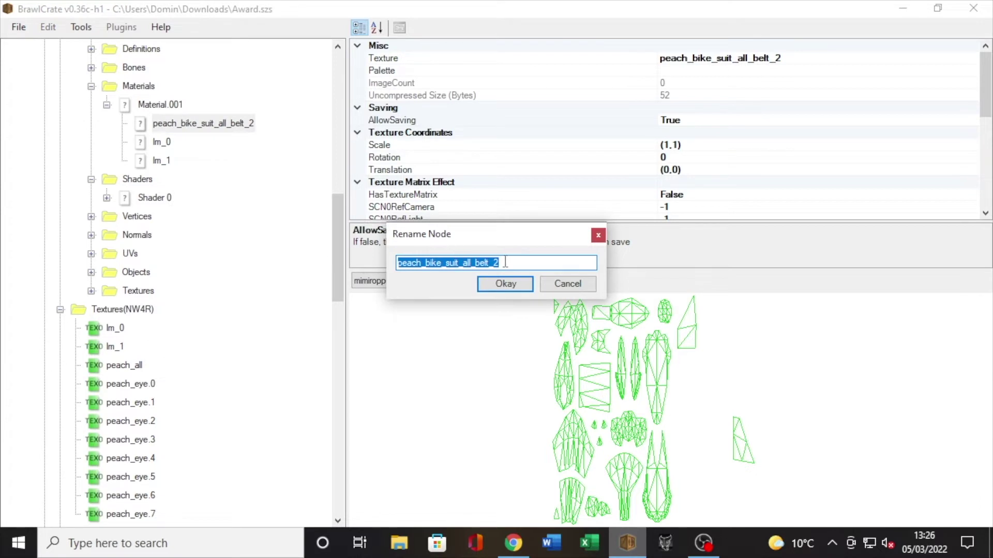
left_click_drag(505, 262, 431, 262)
- Finish renaming the material's texture reference to peach_all
type("all")
left_click(499, 284)
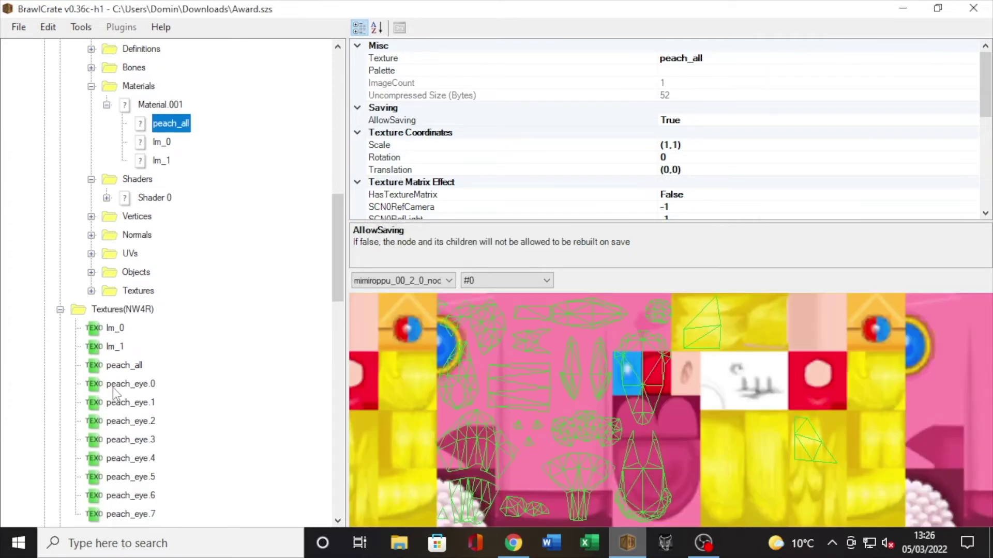
left_click(135, 367)
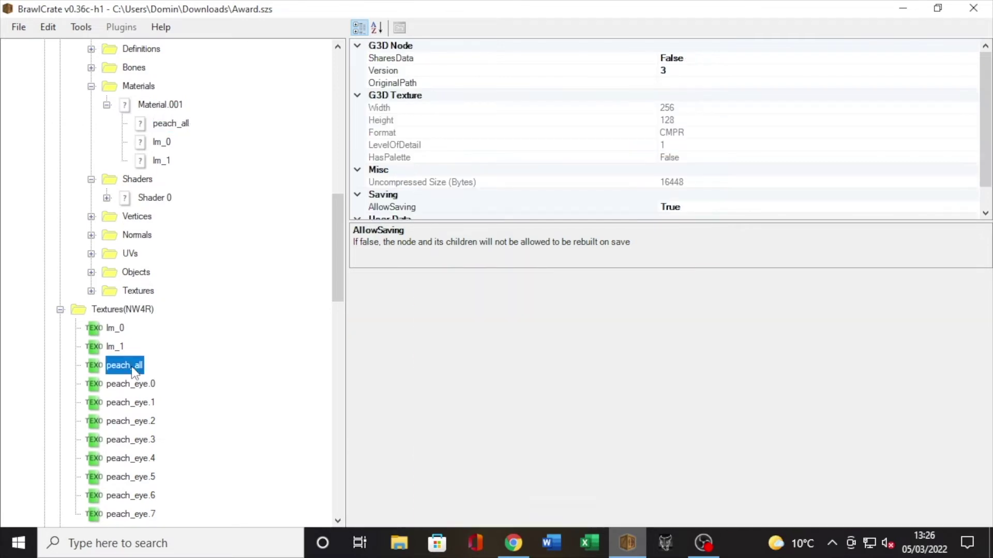
right_click(133, 366)
scroll(149, 109, "up", 2)
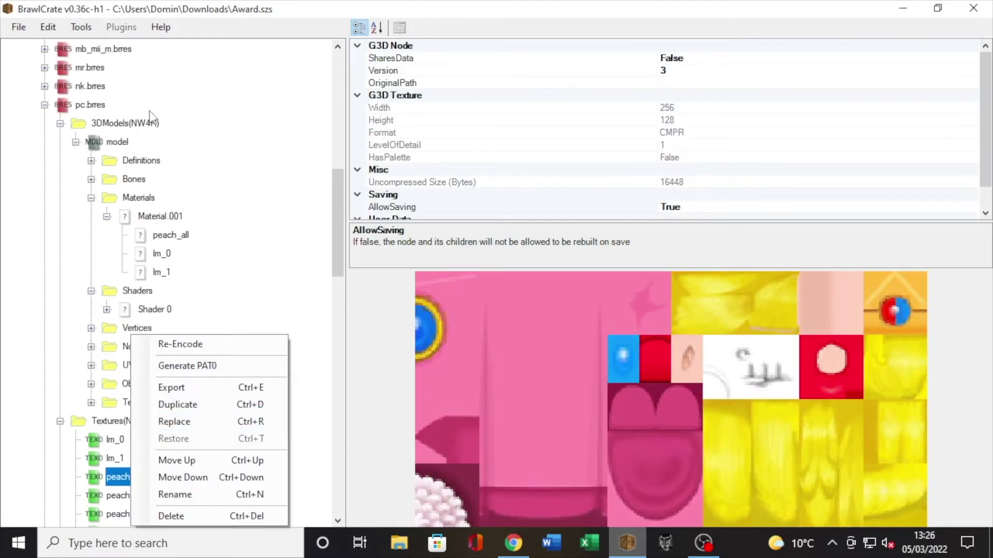
left_click(118, 142)
- Replace pc.brres's peach_all texture with Lopunny's peach_bike_suit_all_belt_2 image and delete the peach_eye textures
left_click(118, 142)
scroll(201, 212, "down", 1)
scroll(218, 332, "down", 1)
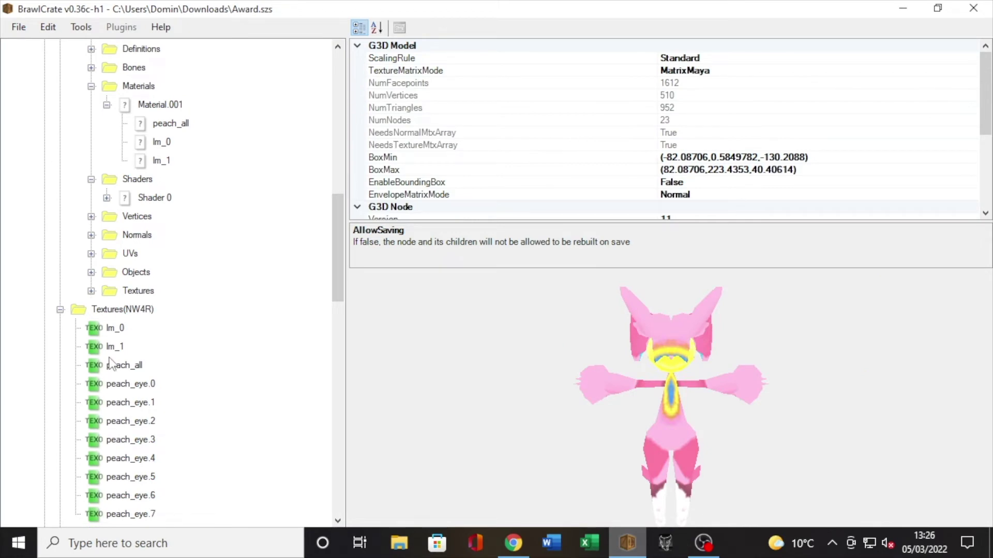
left_click(124, 365)
right_click(114, 365)
left_click(151, 422)
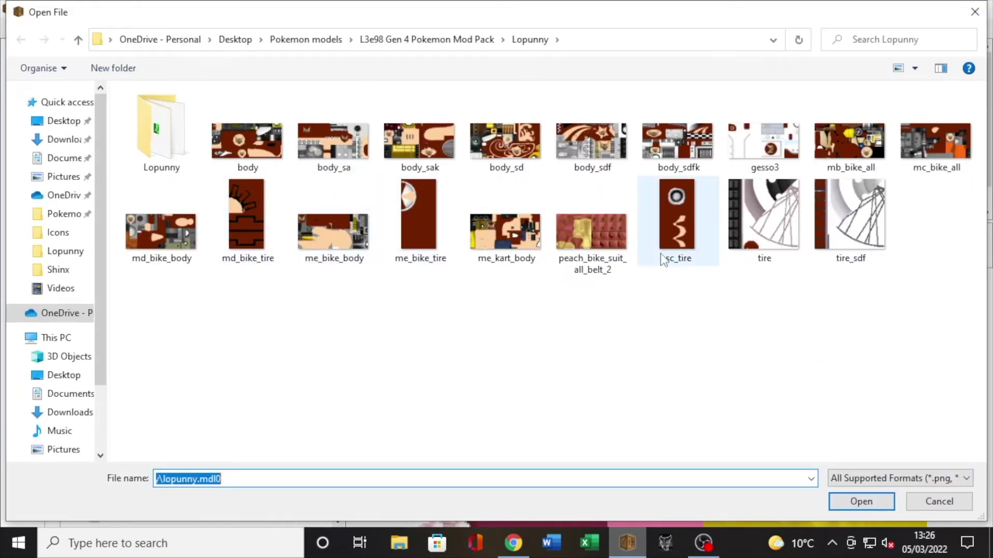
double_click(600, 238)
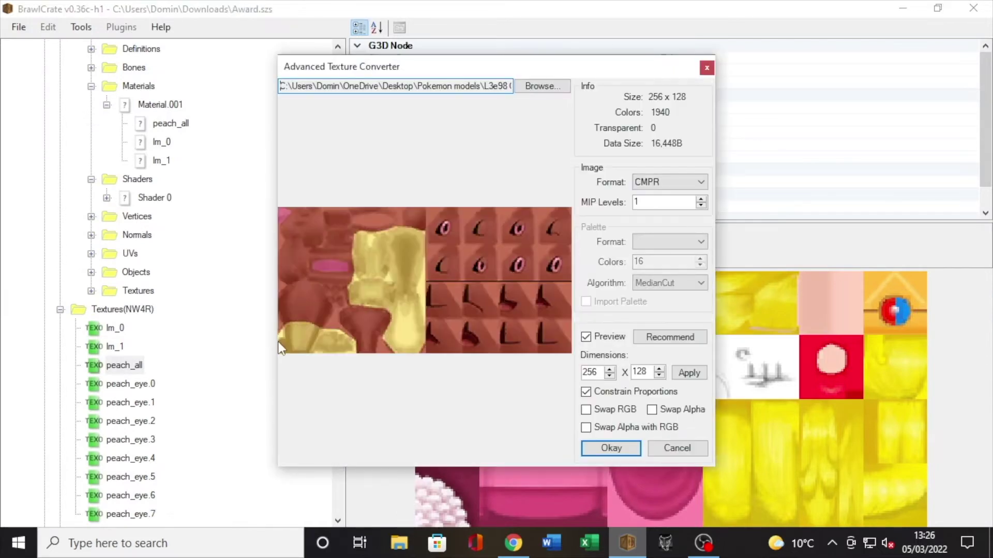
key("Return")
left_click(152, 385)
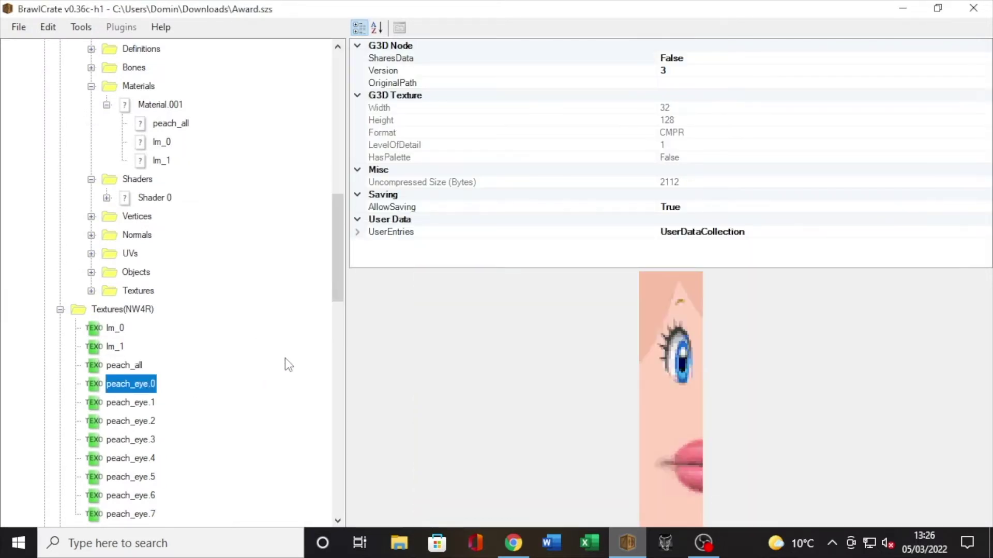
key("Delete")
key("Delete")
key("Delete")
key("Delete")
key("Delete")
key("Delete")
key("Delete")
key("Delete")
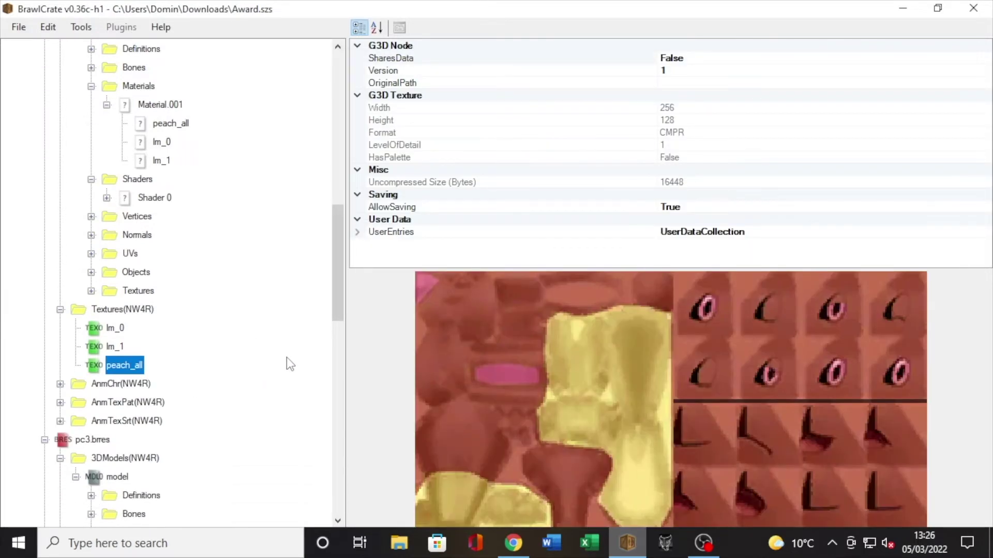
- Preview the retextured pc model, then collapse its contents
scroll(235, 342, "up", 1)
left_click(110, 201)
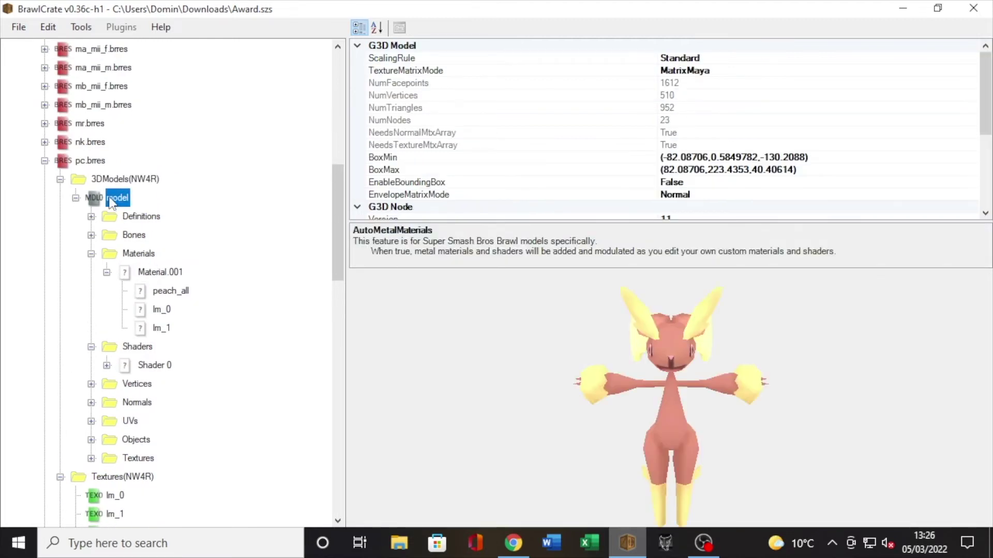
double_click(111, 201)
scroll(176, 310, "down", 2)
scroll(176, 335, "down", 1)
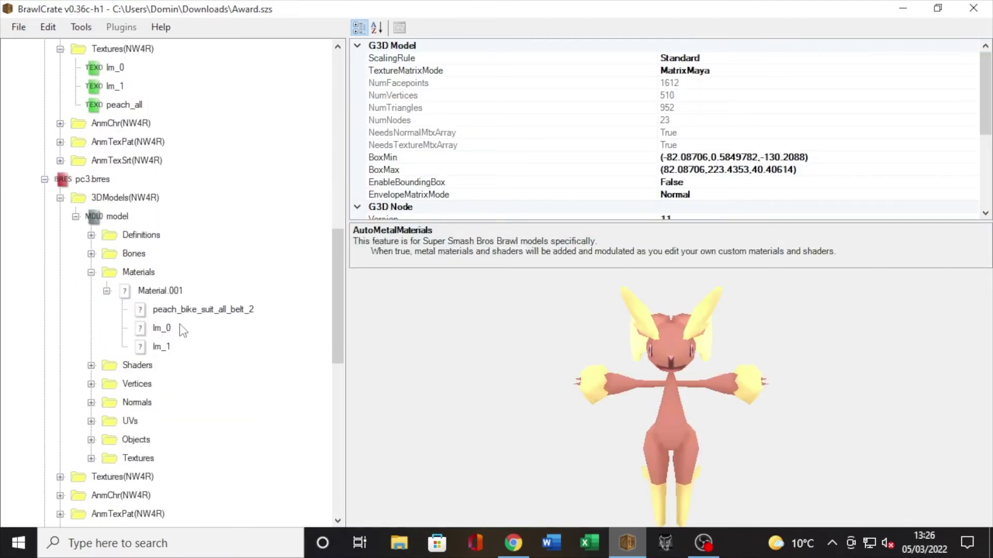
scroll(178, 313, "down", 2)
- Replace pc3.brres's peach_bike_suit_all_belt_2 texture with the Lopunny image and delete peach_eye.0–7
double_click(118, 366)
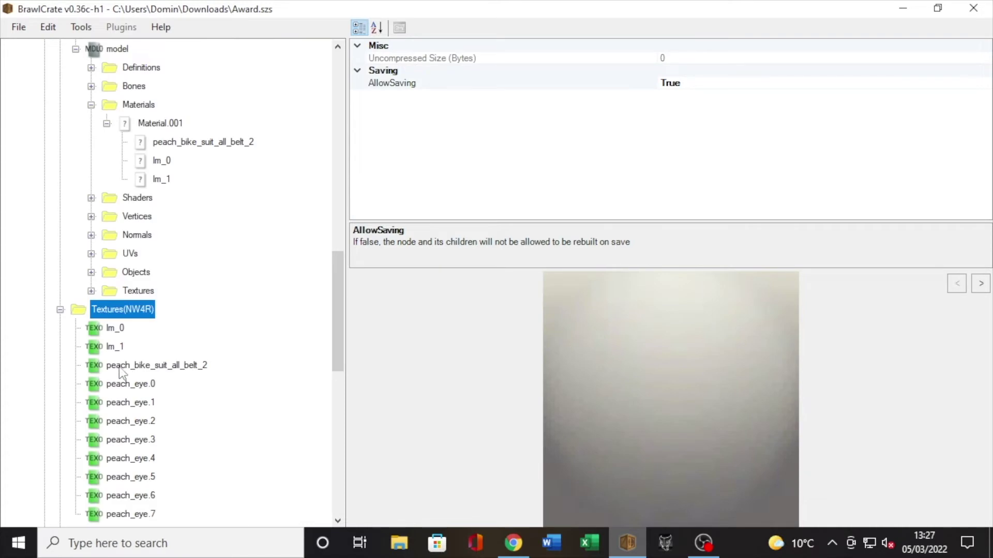
left_click(133, 372)
right_click(135, 365)
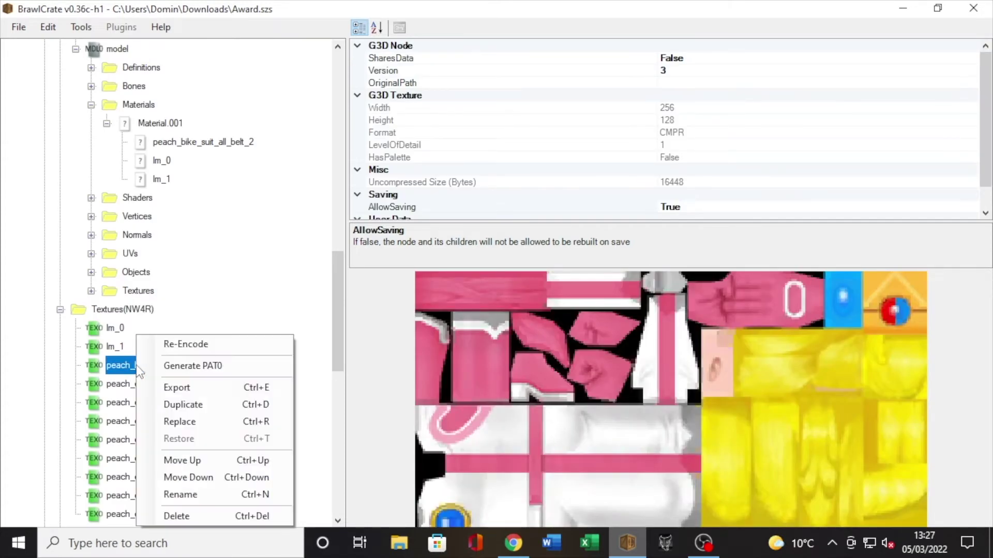
left_click(176, 421)
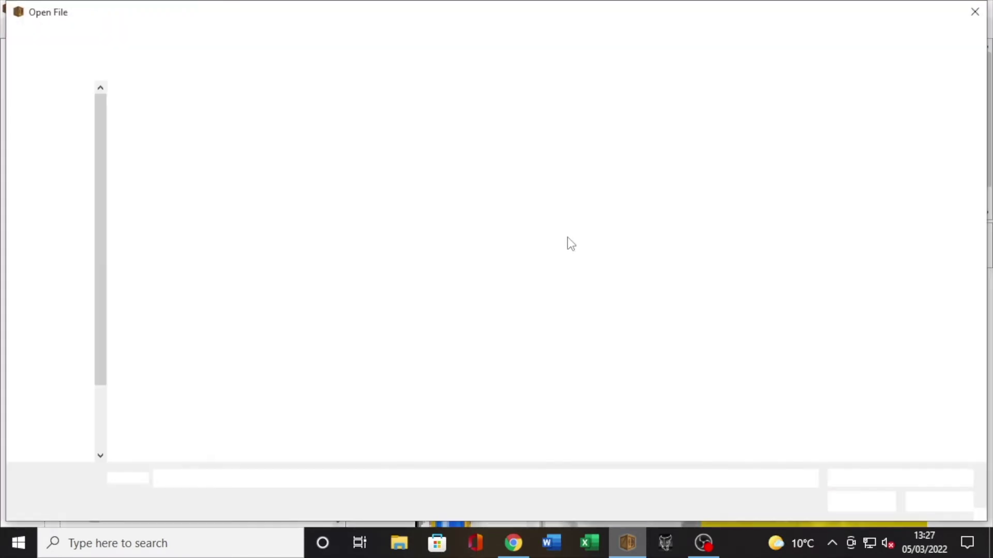
double_click(603, 238)
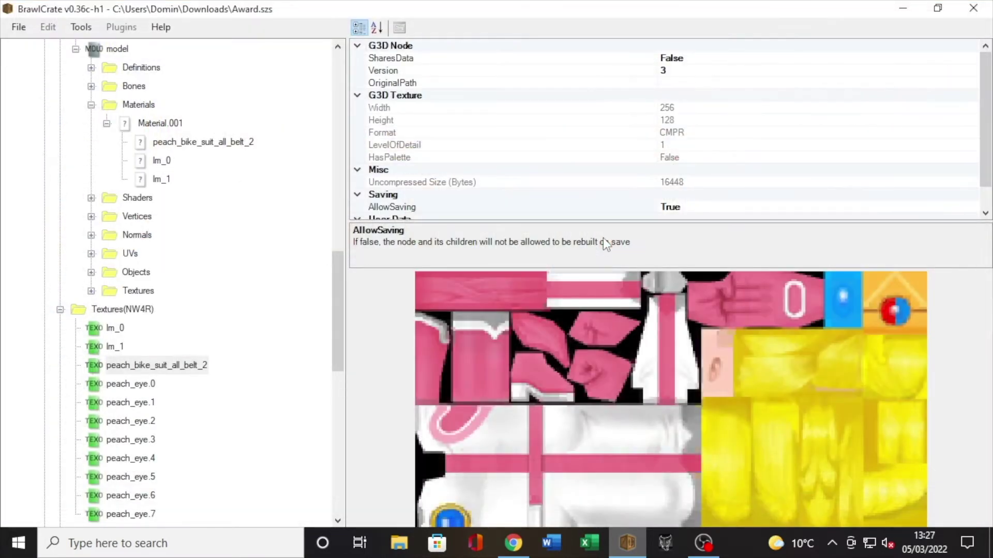
key("Return")
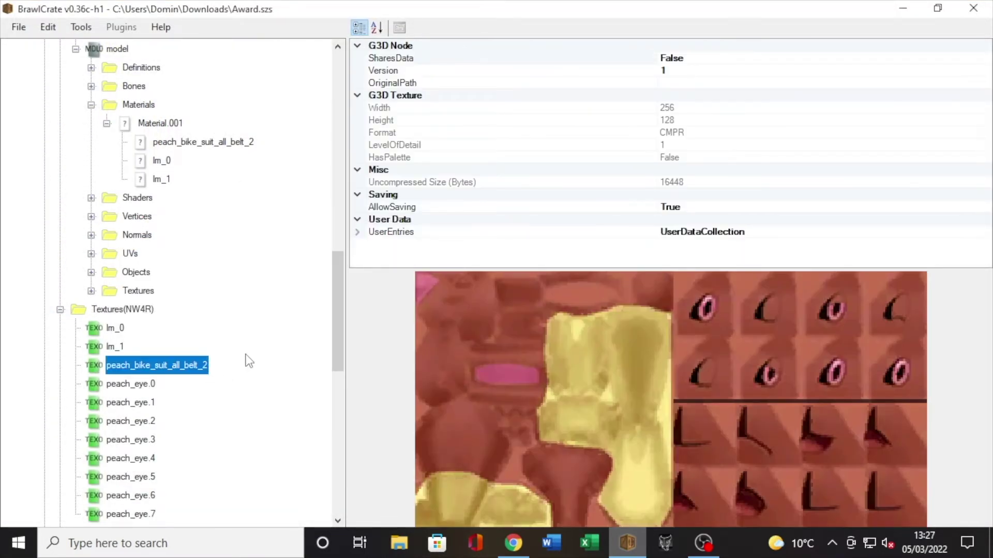
key("Down")
key("Delete")
key("Delete")
key("Delete")
key("Delete")
key("Delete")
key("Delete")
key("Delete")
key("Delete")
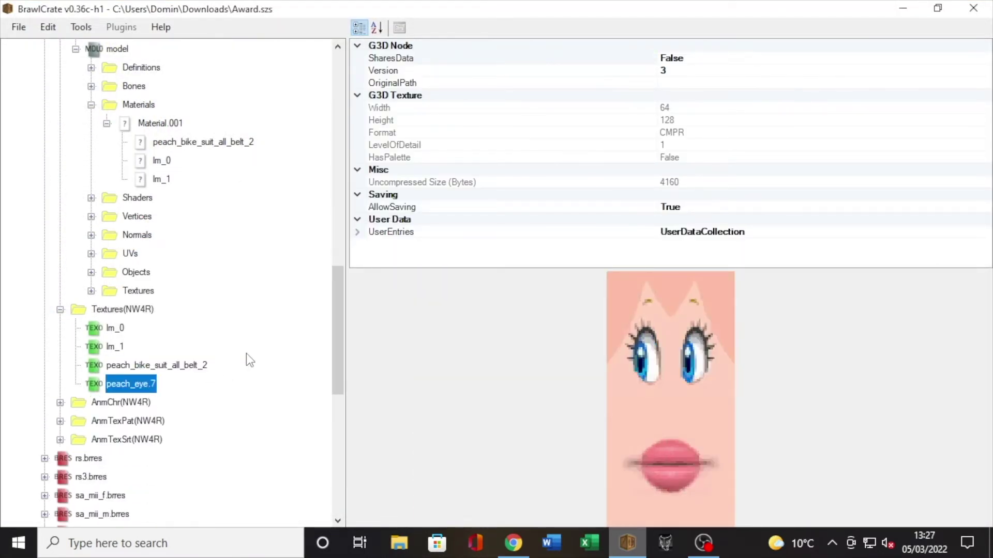
- Check the lm_0 and lm_1 texture references and preview the retextured pc3 model
scroll(222, 292, "up", 3)
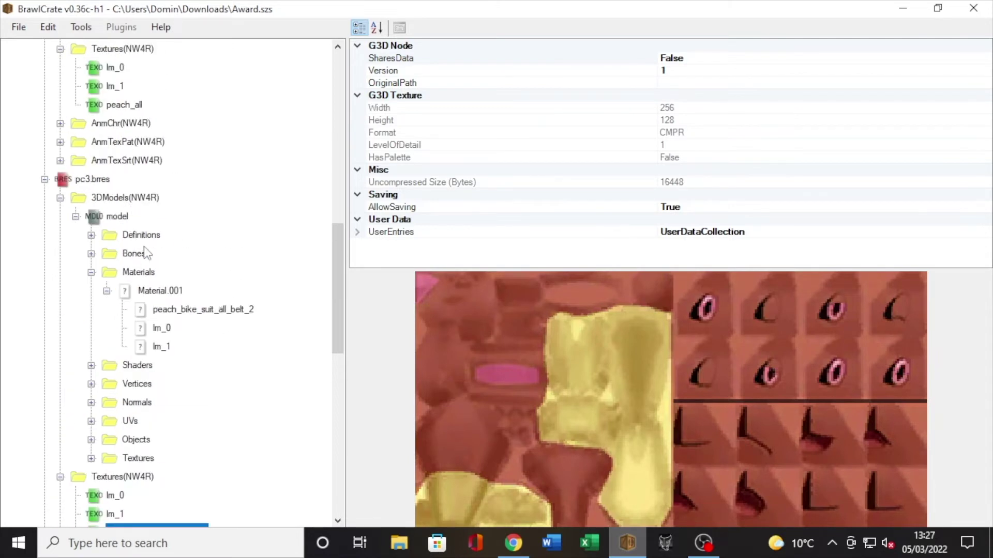
left_click(166, 329)
left_click(165, 349)
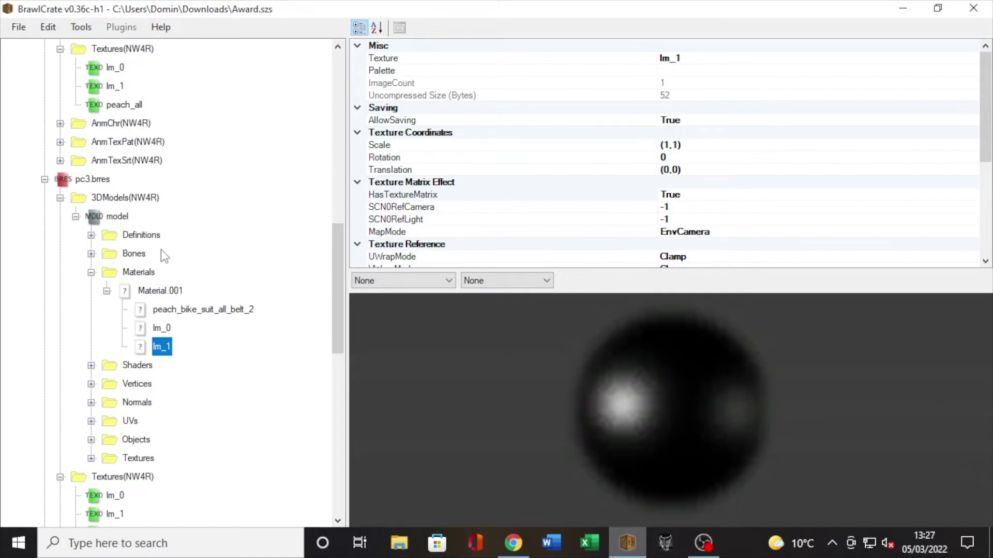
left_click(125, 216)
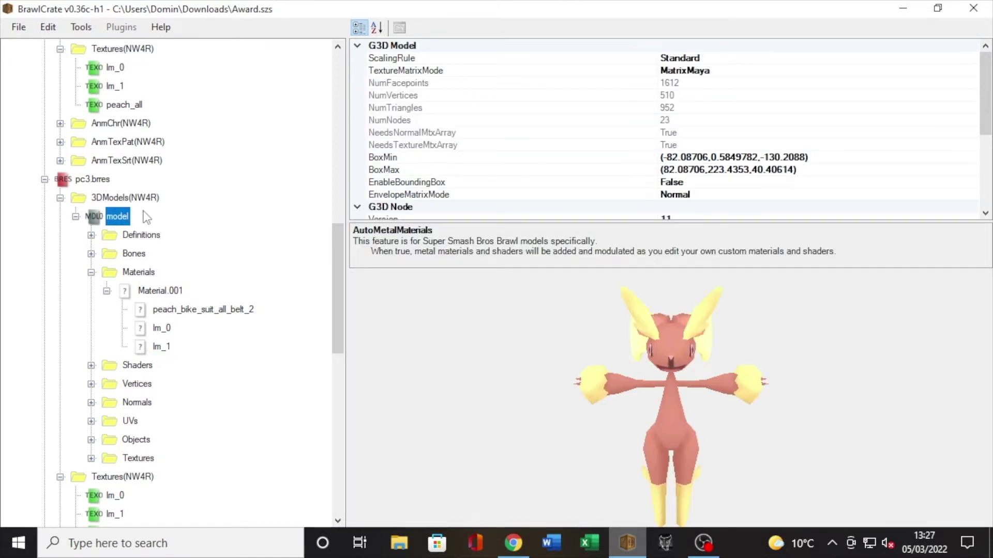
double_click(119, 217)
left_click(118, 235)
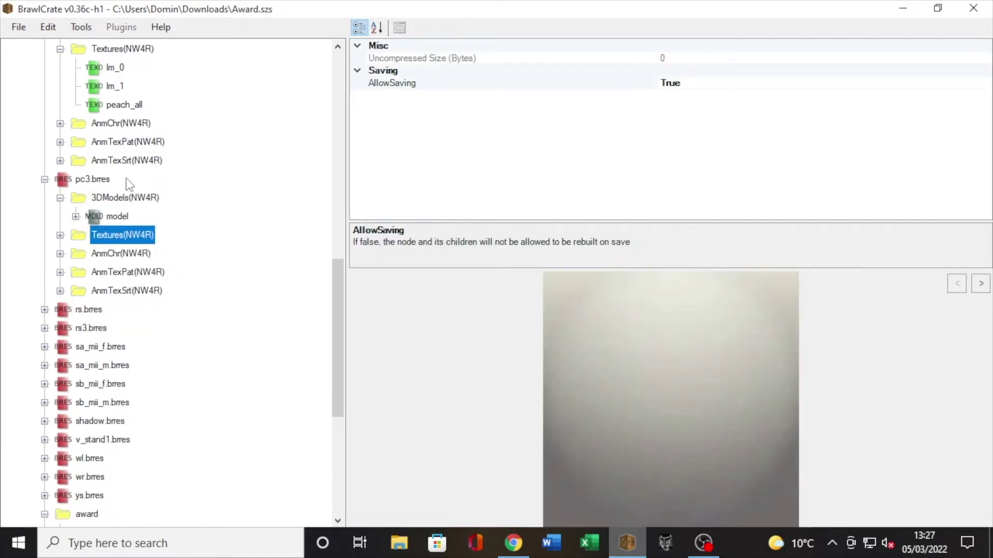
scroll(155, 197, "up", 2)
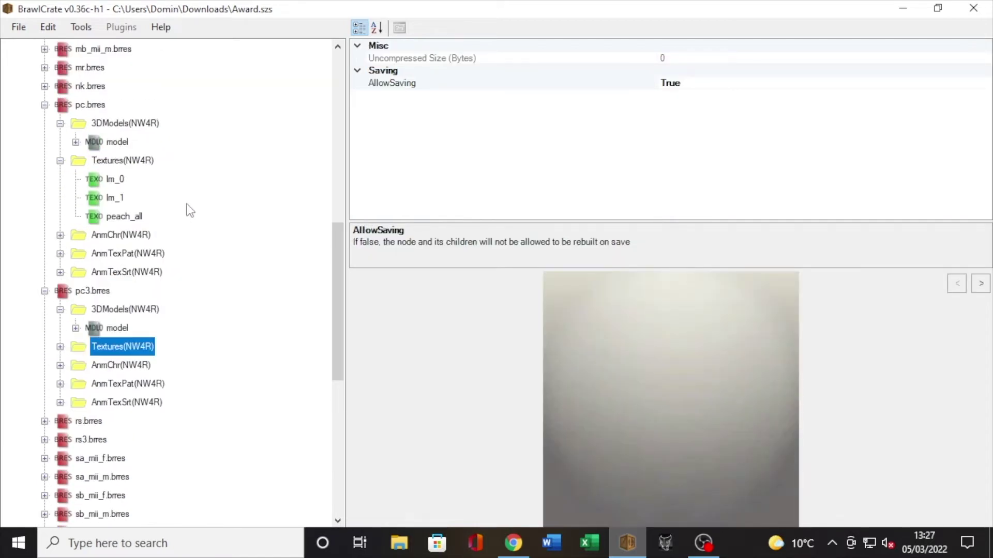
- Collapse pc.brres and pc3.brres, then expand ka.brres to list its folders
double_click(98, 161)
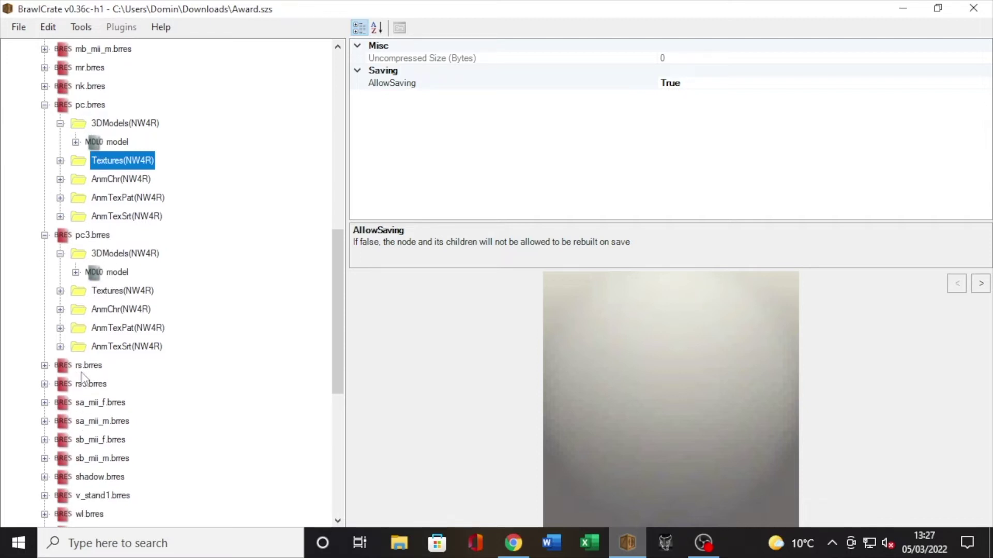
scroll(104, 385, "up", 7)
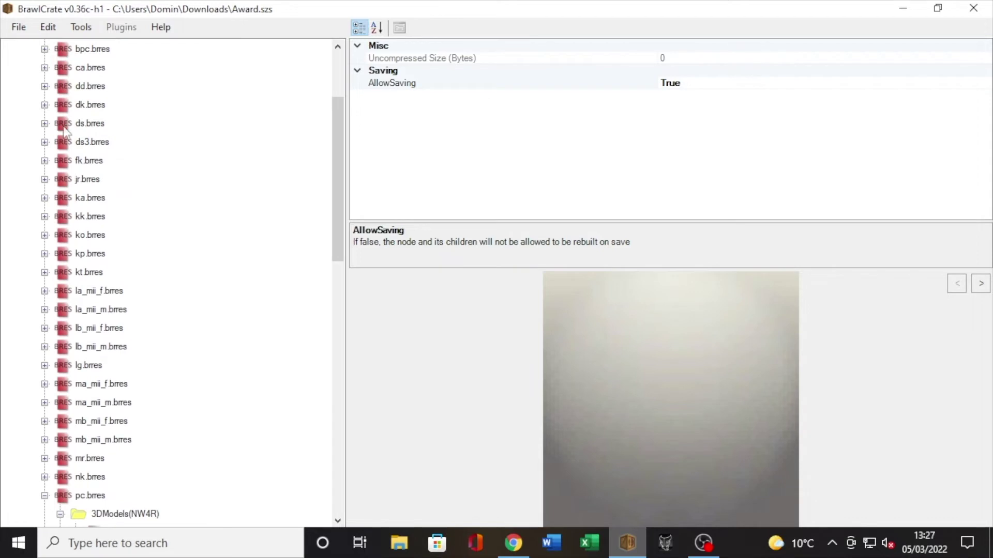
scroll(162, 367, "down", 6)
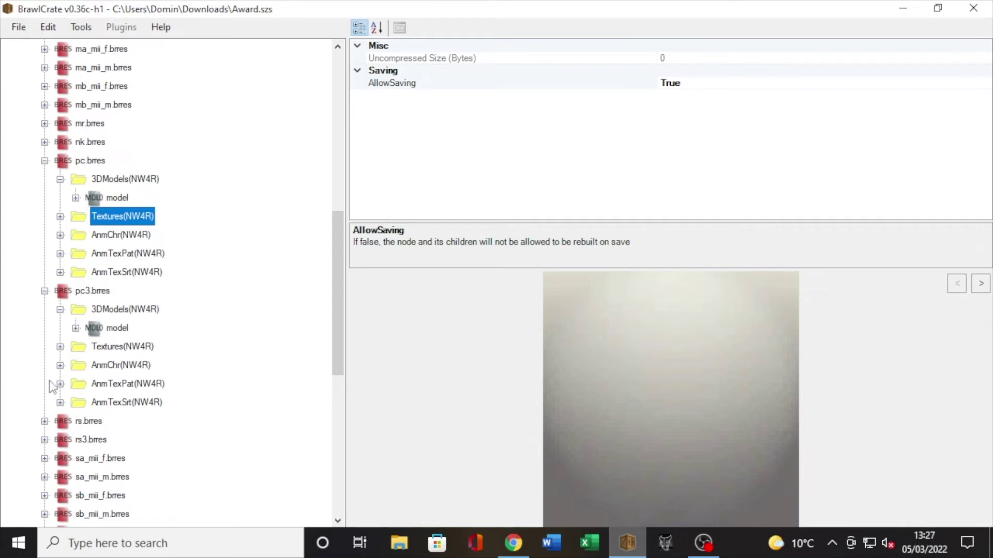
double_click(92, 157)
double_click(92, 178)
scroll(198, 308, "up", 4)
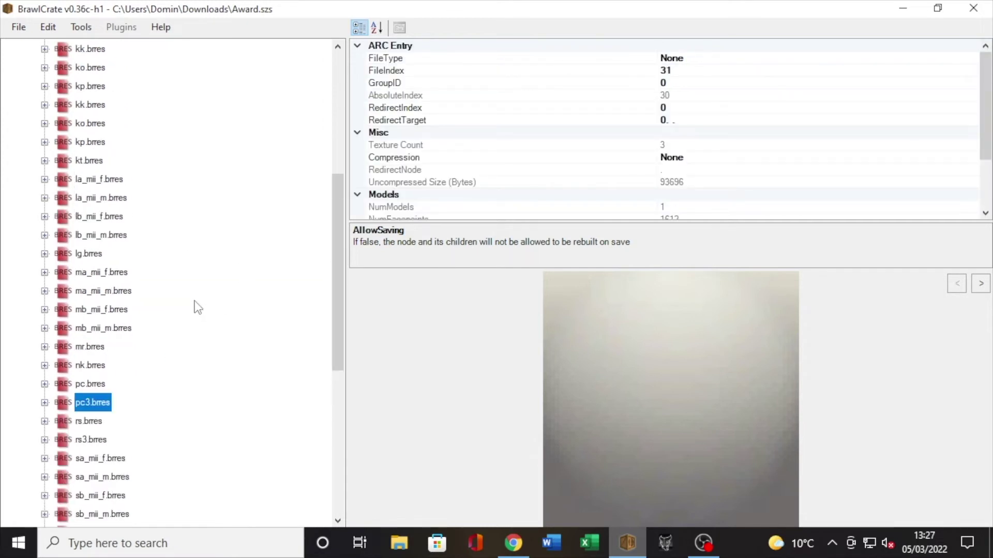
scroll(198, 308, "up", 4)
double_click(92, 254)
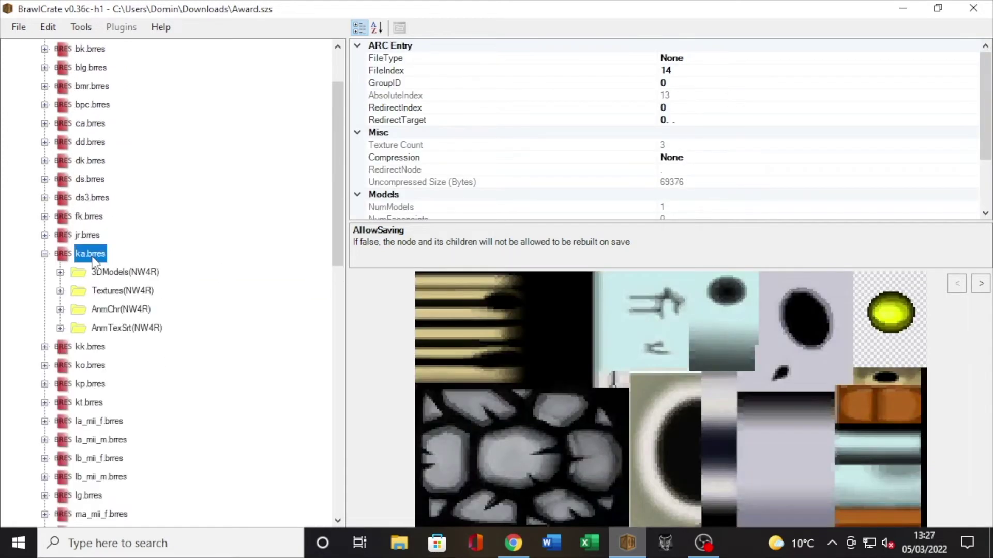
- Replace ka.brres's Dry Bones podium model with shinx.mdl0 from the Shinx folder
double_click(123, 273)
left_click(118, 293)
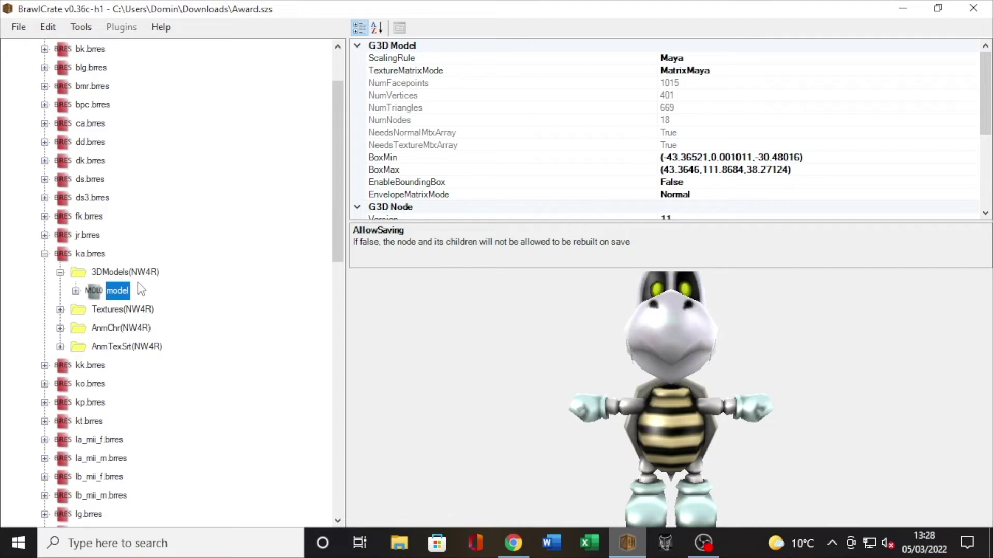
right_click(123, 291)
left_click(167, 258)
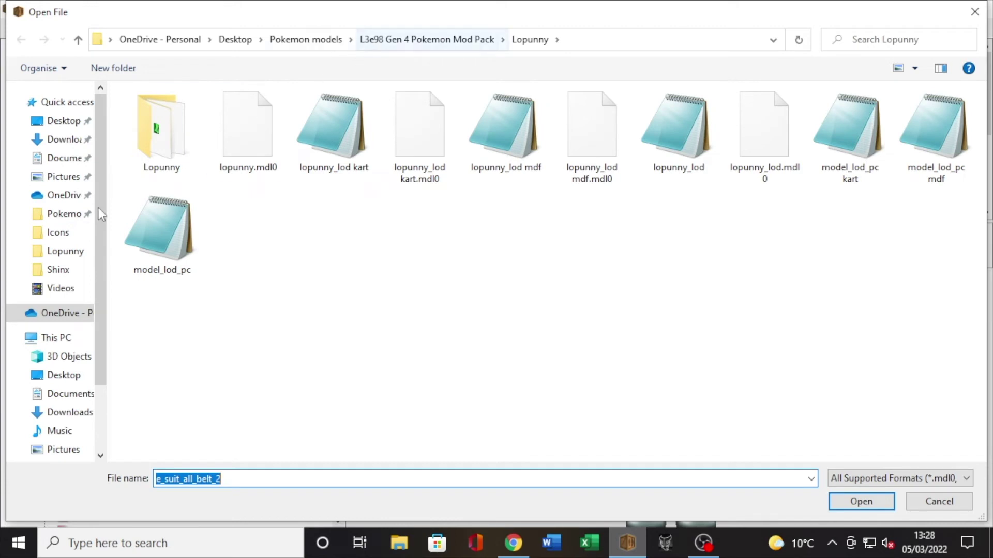
left_click(58, 269)
left_click(331, 144)
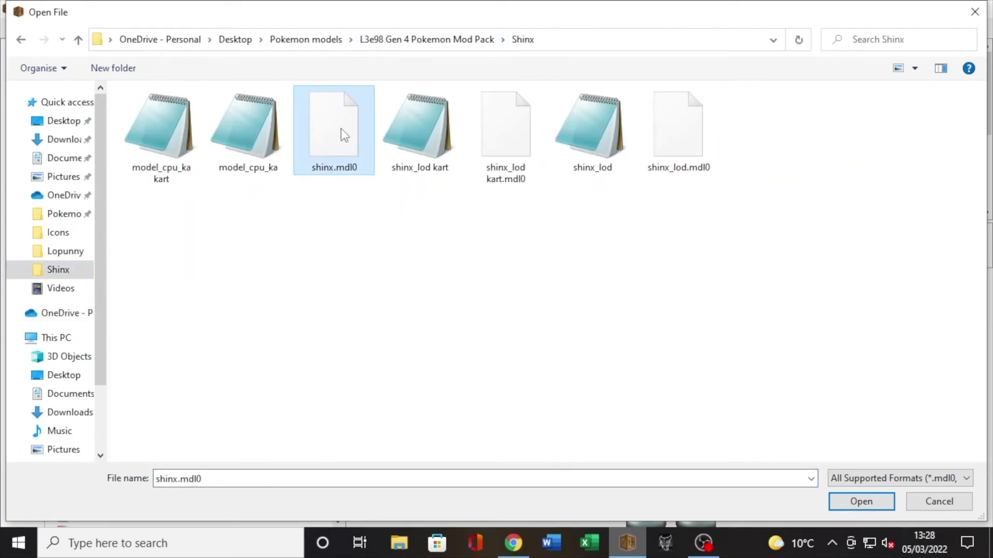
double_click(345, 135)
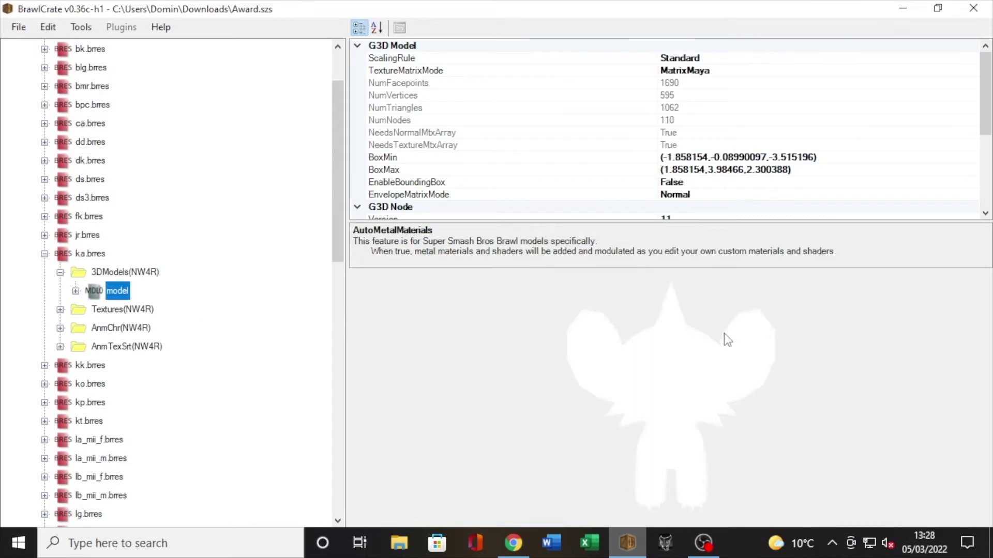
- Expand ka.brres's textures and start replacing the karonnew texture
double_click(119, 310)
left_click(124, 328)
right_click(127, 329)
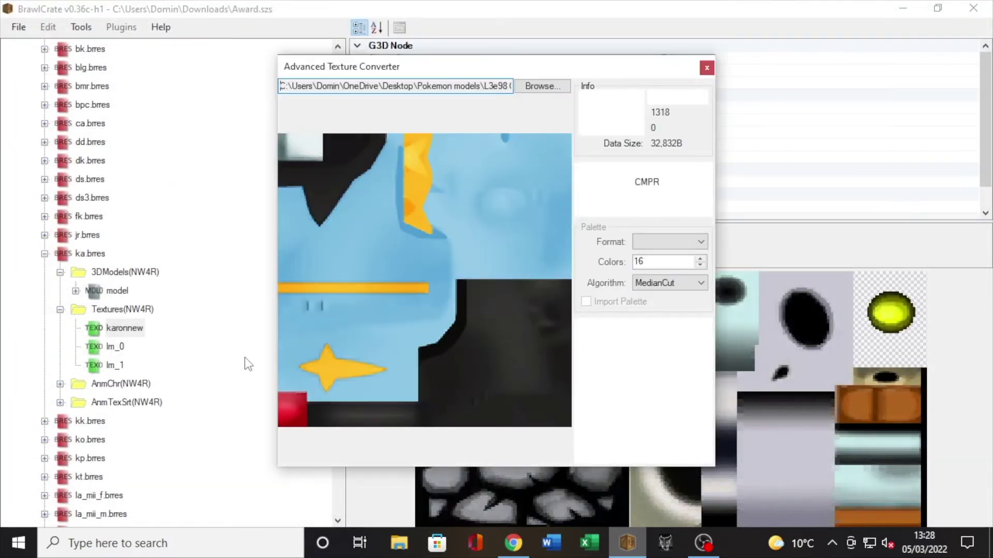
- Import the Shinx body texture into karonnew and duplicate it twice
left_click(641, 445)
right_click(132, 334)
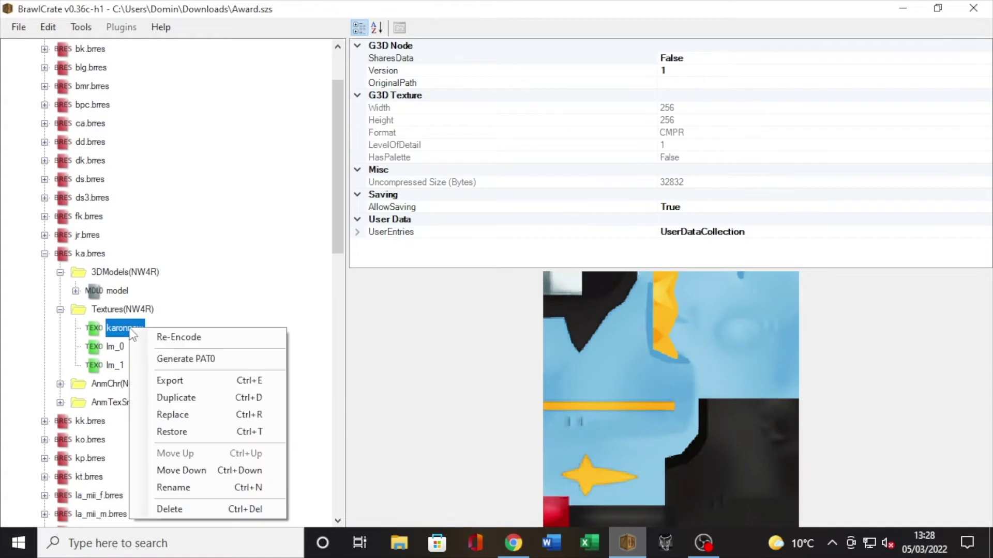
left_click(159, 397)
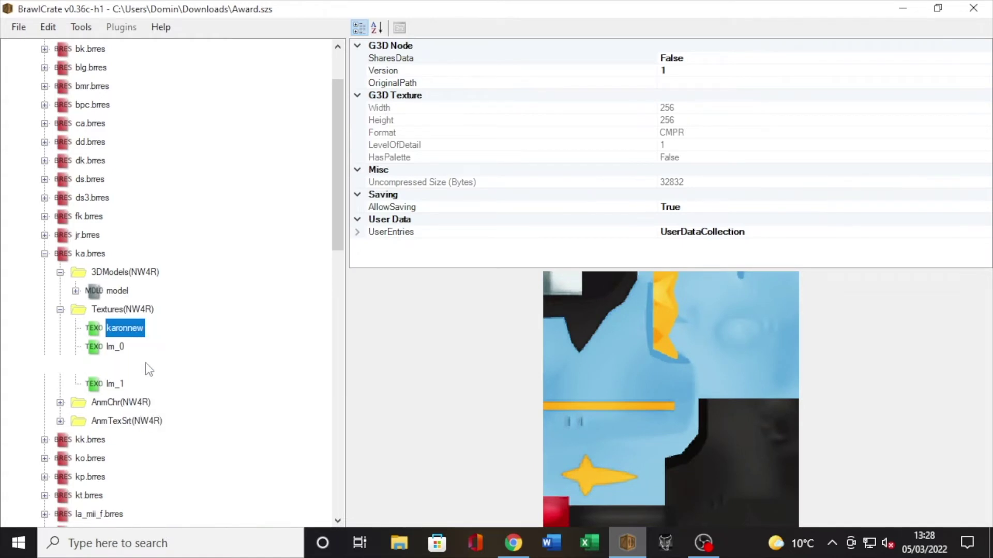
right_click(140, 332)
left_click(161, 399)
- Replace karonnew (1) and karonnew (2) with the eye and mouth textures
right_click(141, 352)
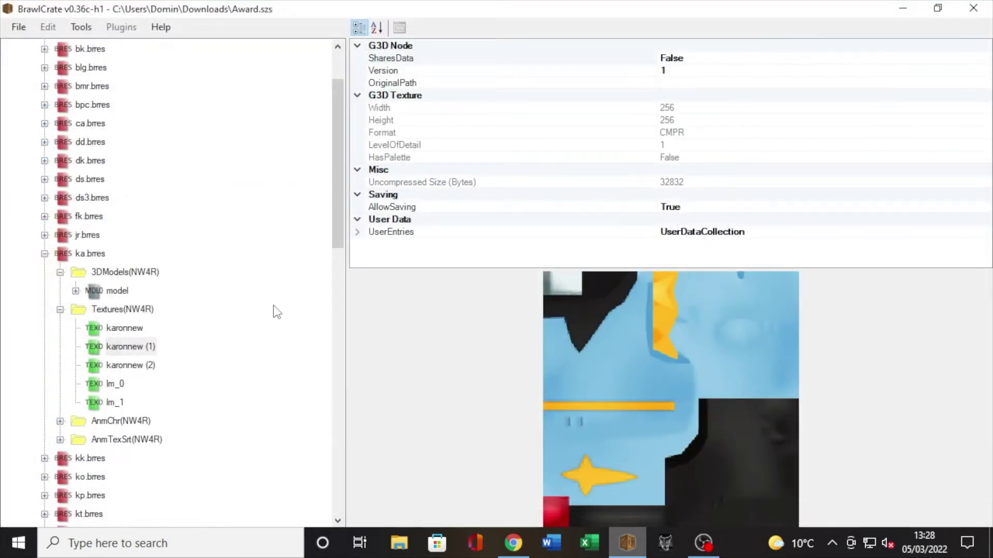
key("Return")
right_click(144, 368)
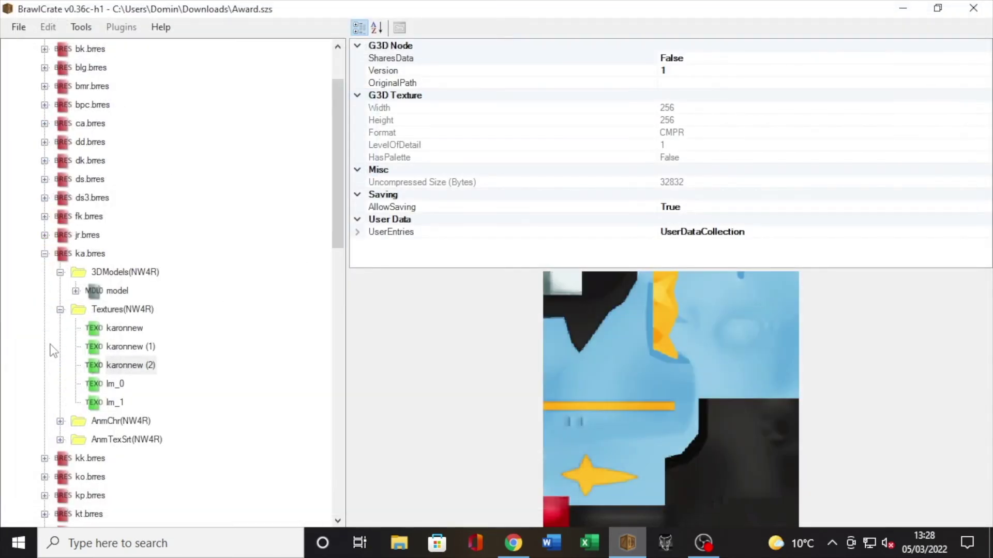
key("Return")
- Rename the karonnew texture to KolinkDh
right_click(113, 330)
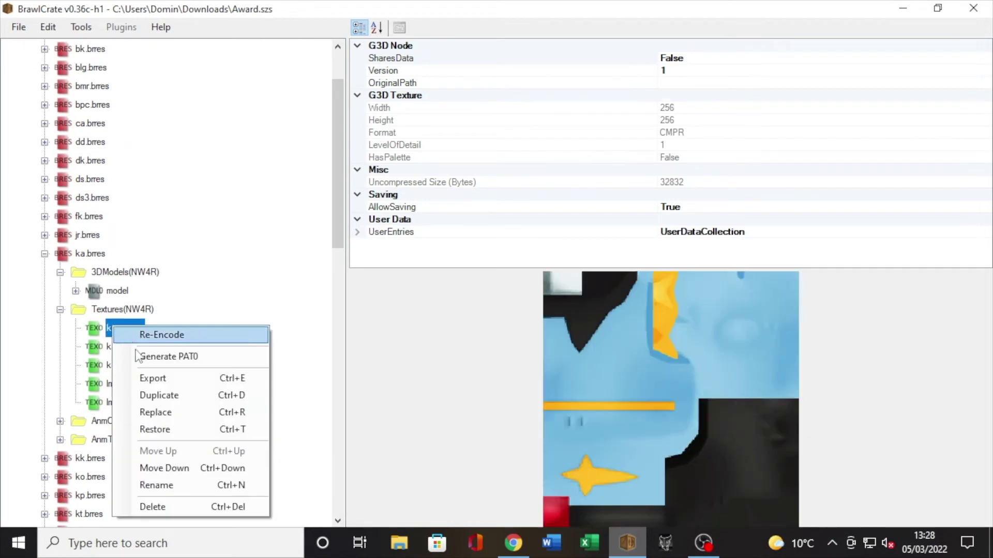
left_click(188, 485)
type("K")
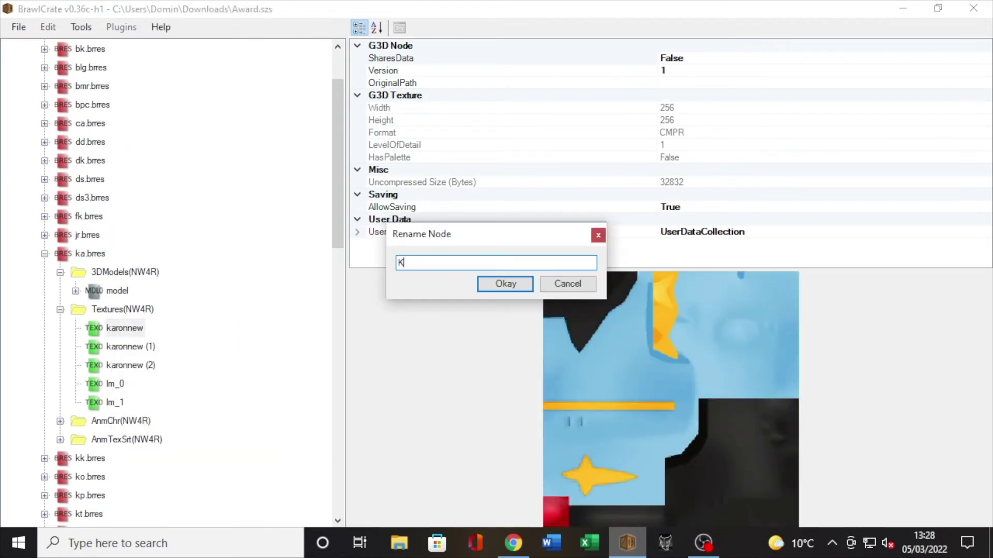
type("olinkDh")
key("Return")
key("Down")
key("n")
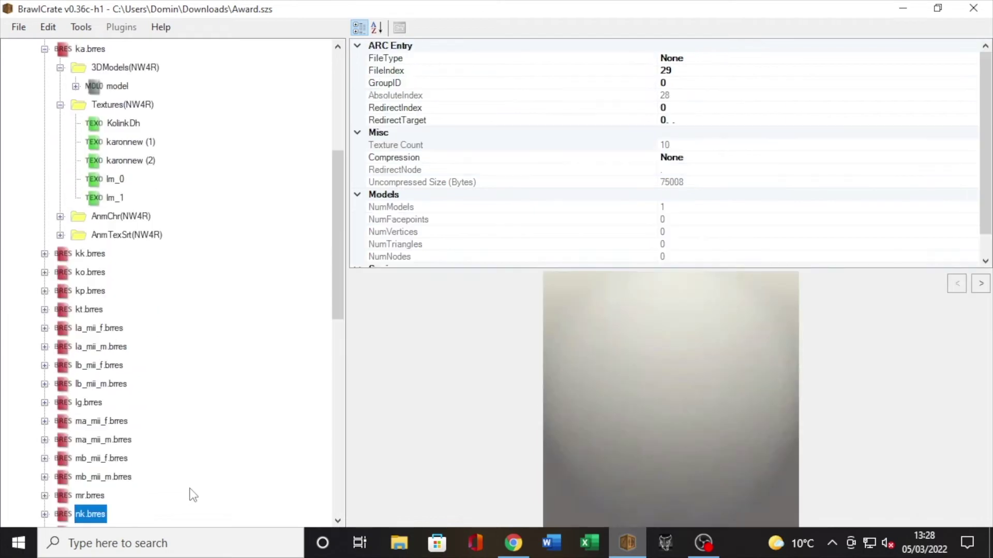
- Rename karonnew (1) to KolinkEyeDh and karonnew (2) to KolinkMouthDh, then preview the model
right_click(121, 139)
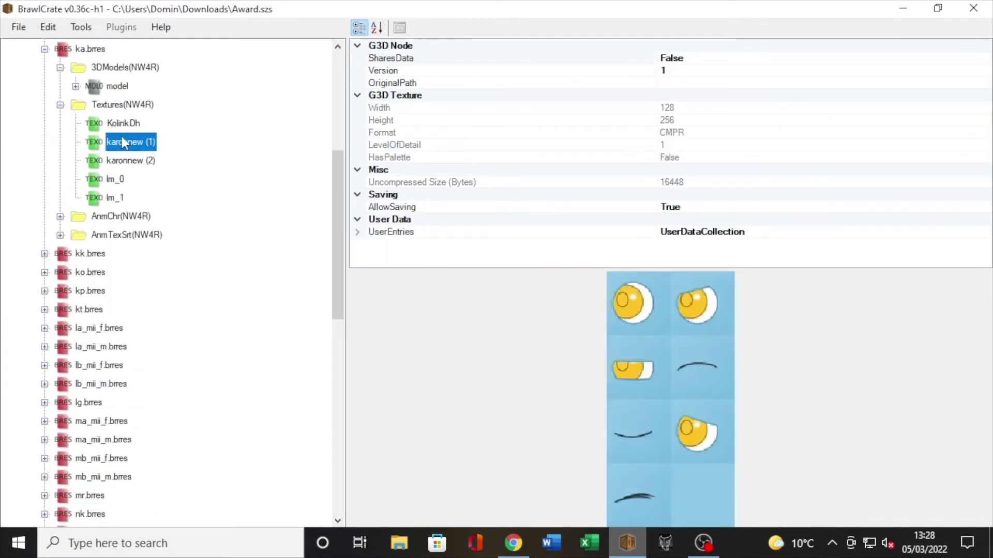
left_click(177, 297)
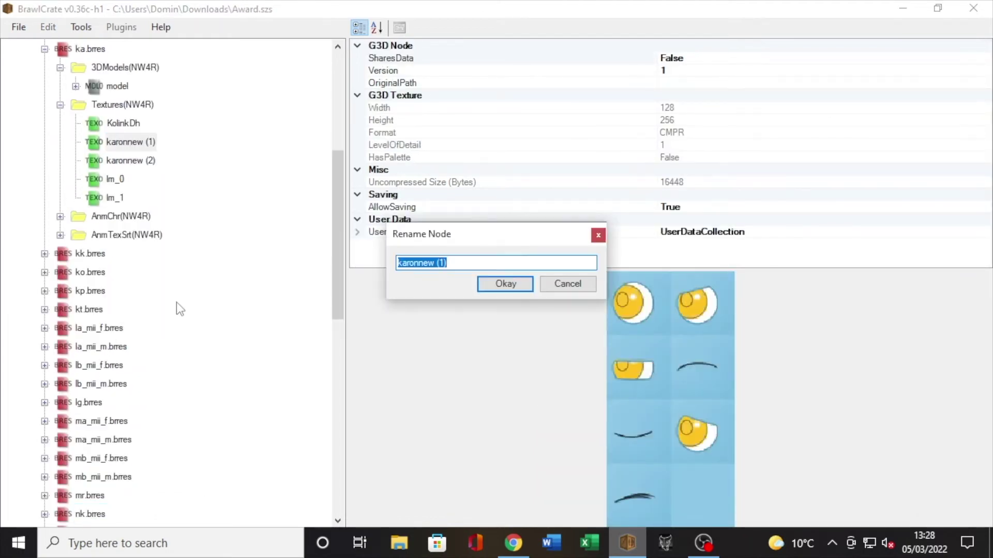
type("KolinkEyeDh")
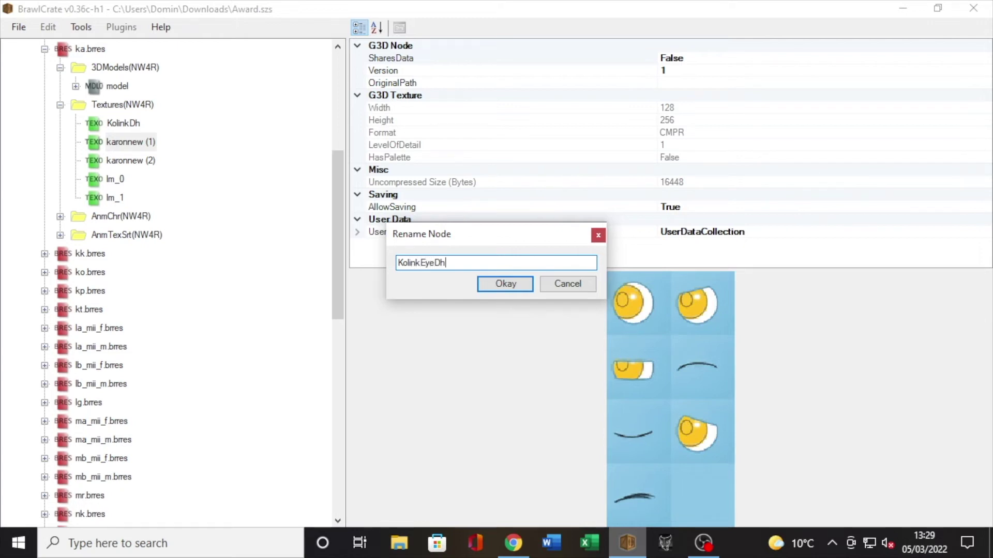
key("Return")
key("Down")
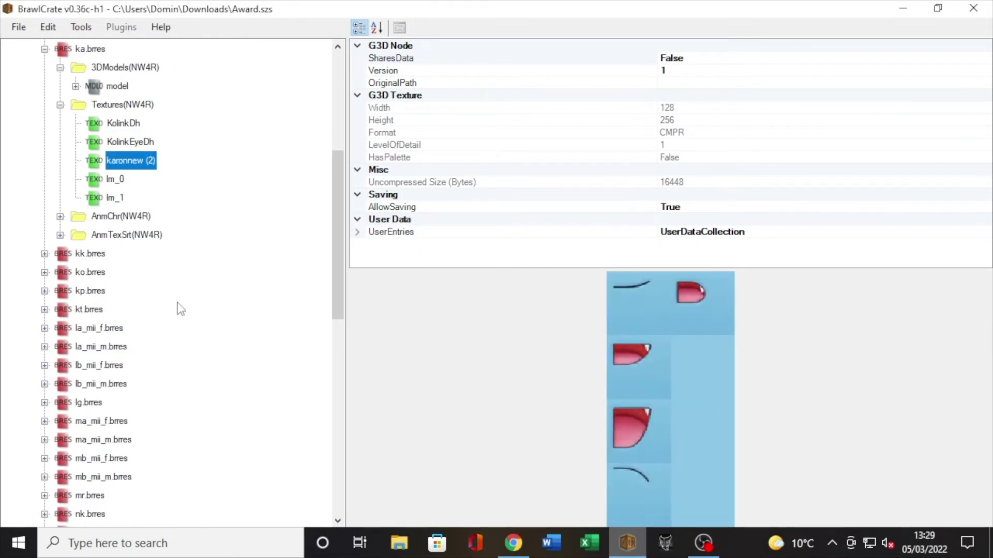
key("F2")
type("KolinkMouthDh")
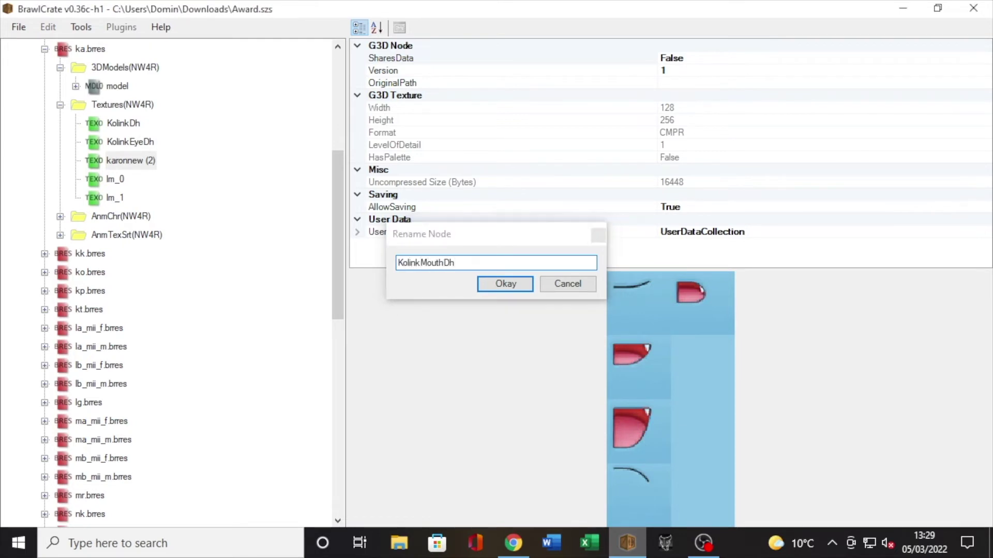
key("Return")
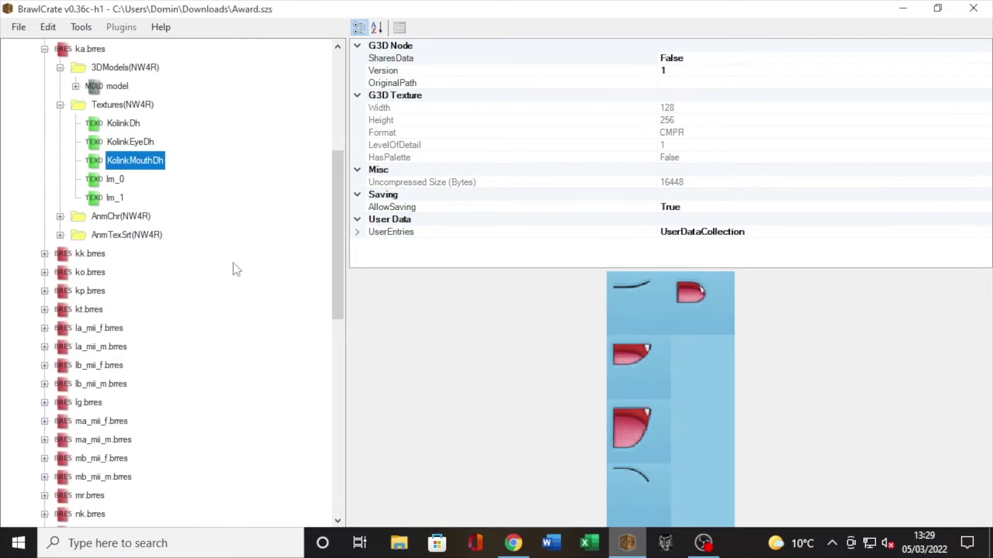
scroll(162, 221, "up", 1)
left_click(116, 142)
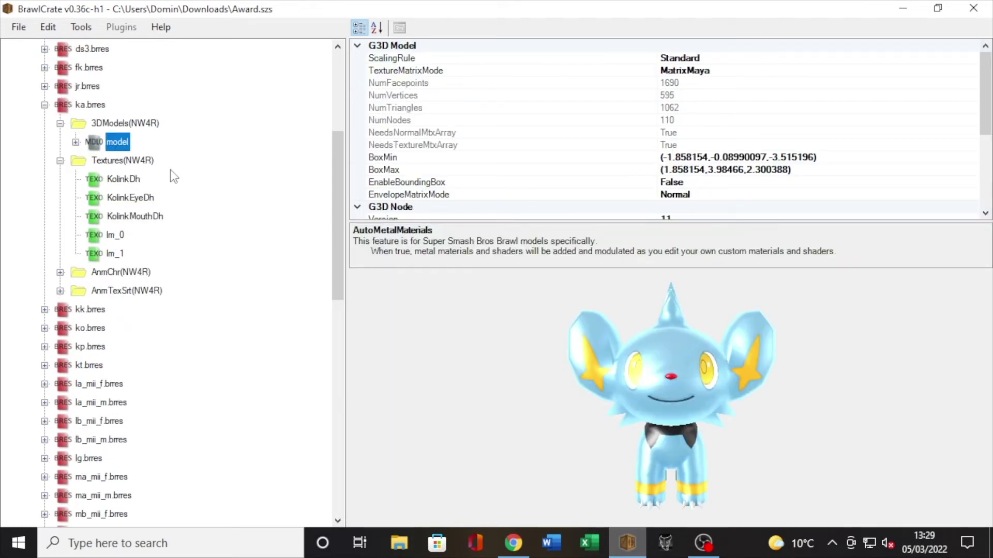
- Expand the Body, Eye and Mouth materials to confirm their Kolink texture references
double_click(118, 143)
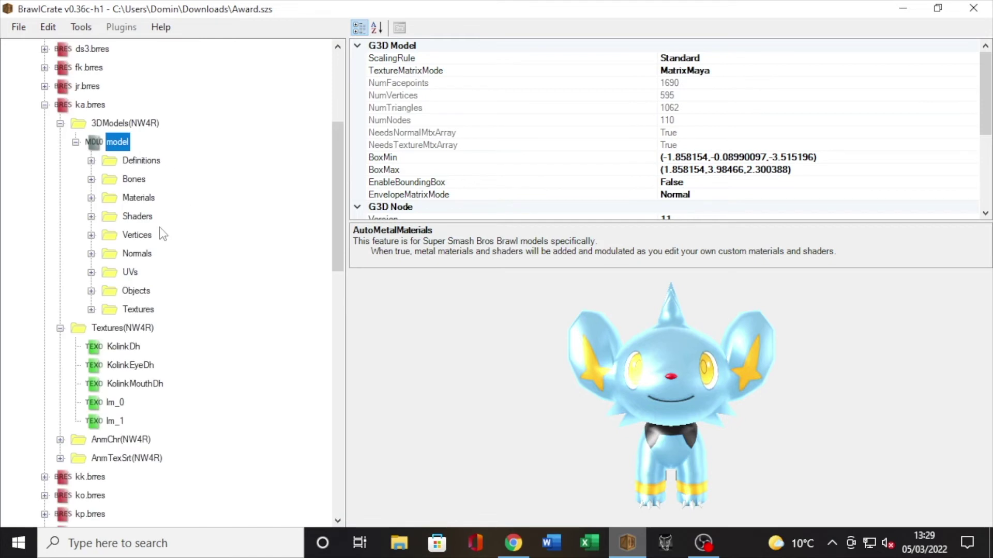
double_click(137, 216)
double_click(150, 202)
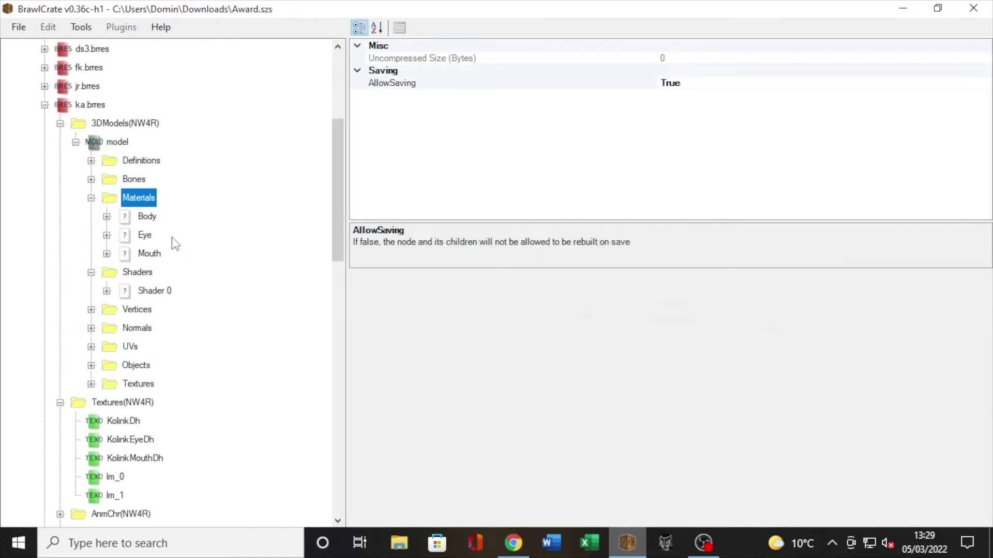
double_click(146, 216)
double_click(145, 291)
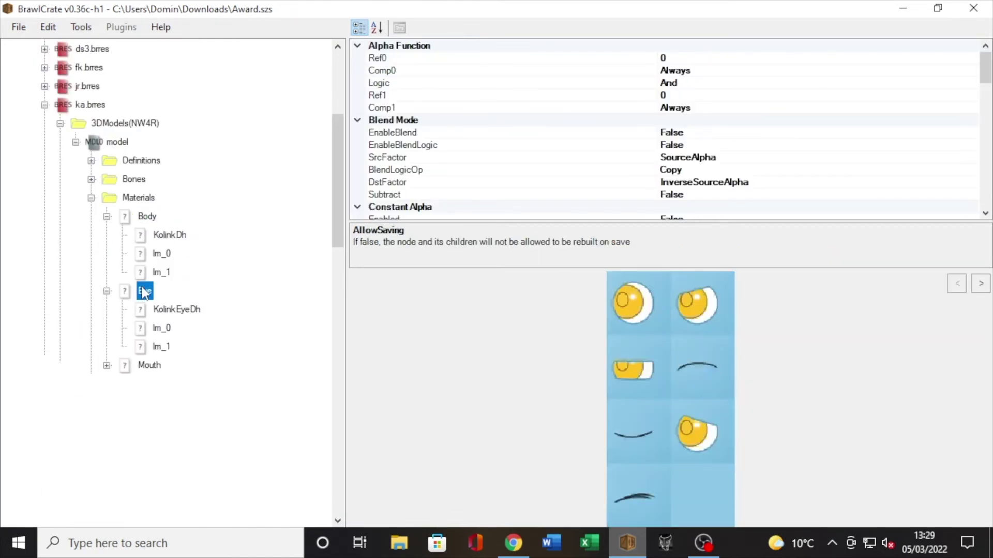
double_click(149, 365)
scroll(228, 297, "down", 3)
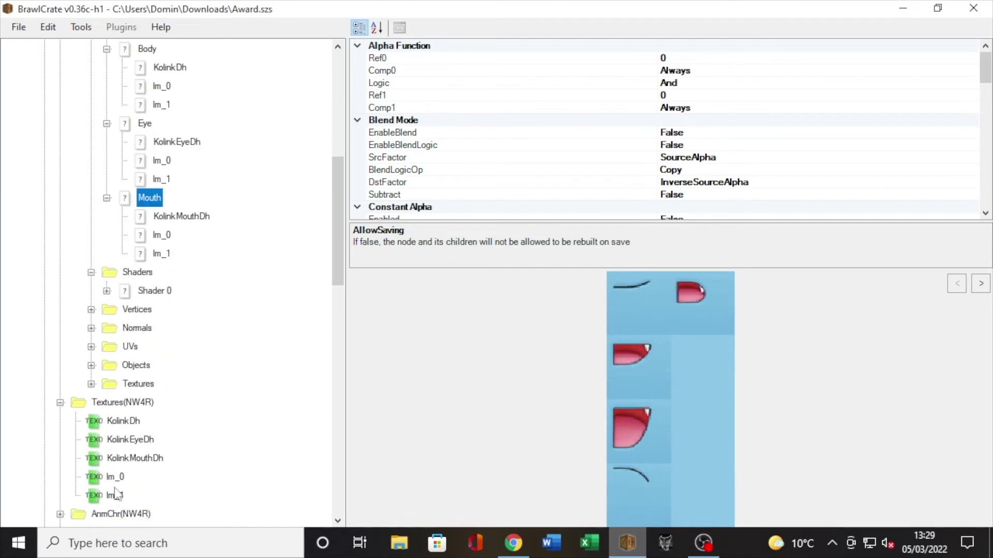
scroll(216, 241, "up", 1)
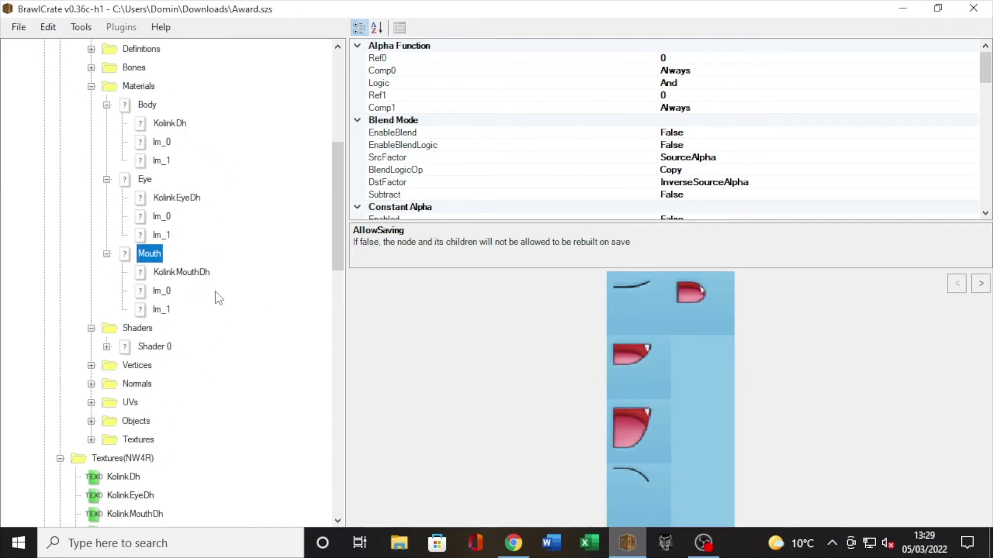
scroll(227, 311, "up", 5)
- Collapse the Shinx model and expand ka.brres's AnmChr(NW4R) bone animations folder
left_click(122, 310)
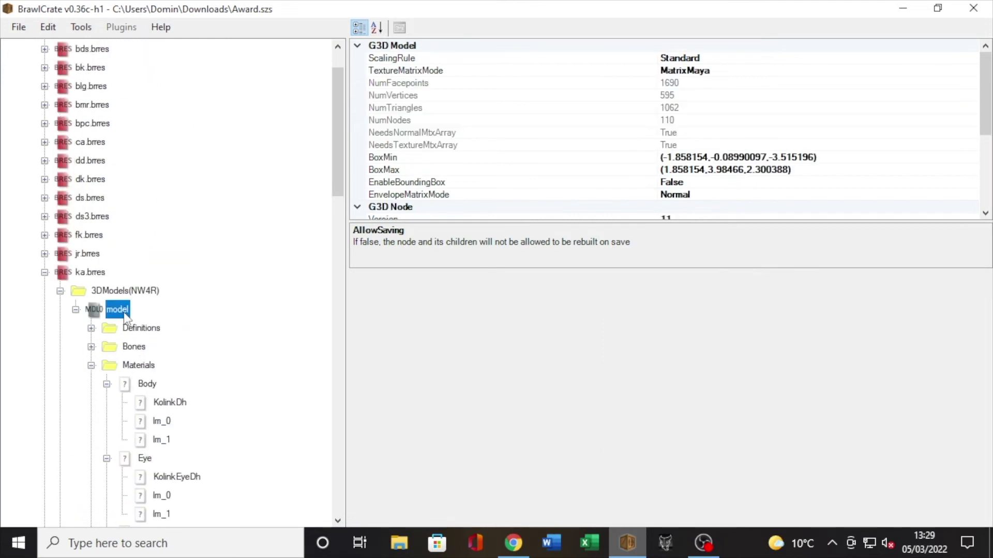
double_click(125, 310)
left_click(133, 329)
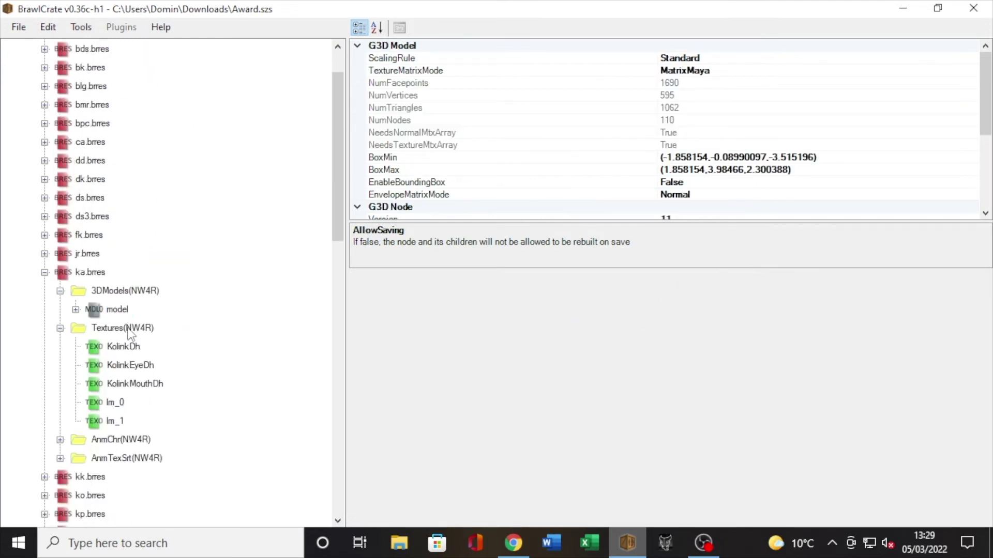
left_click(112, 311)
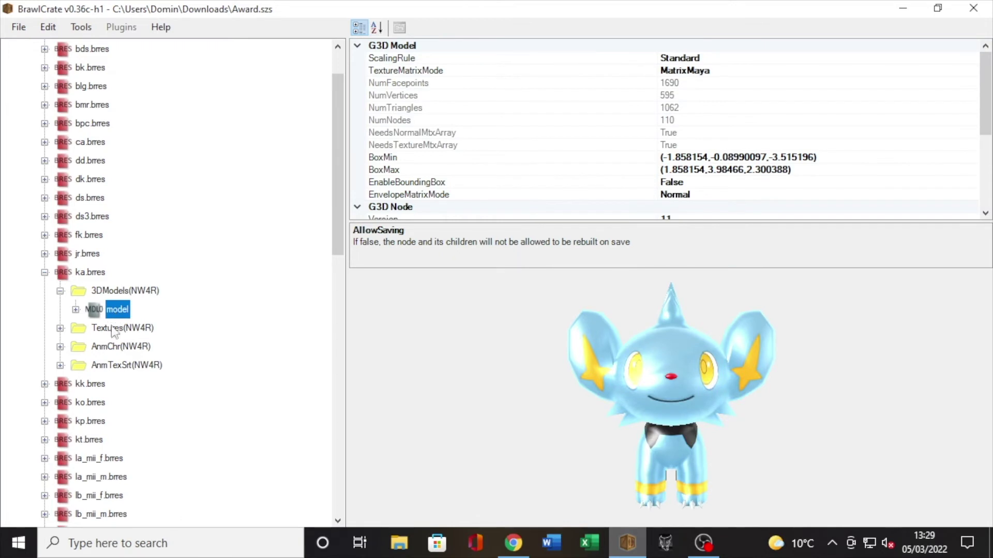
double_click(110, 348)
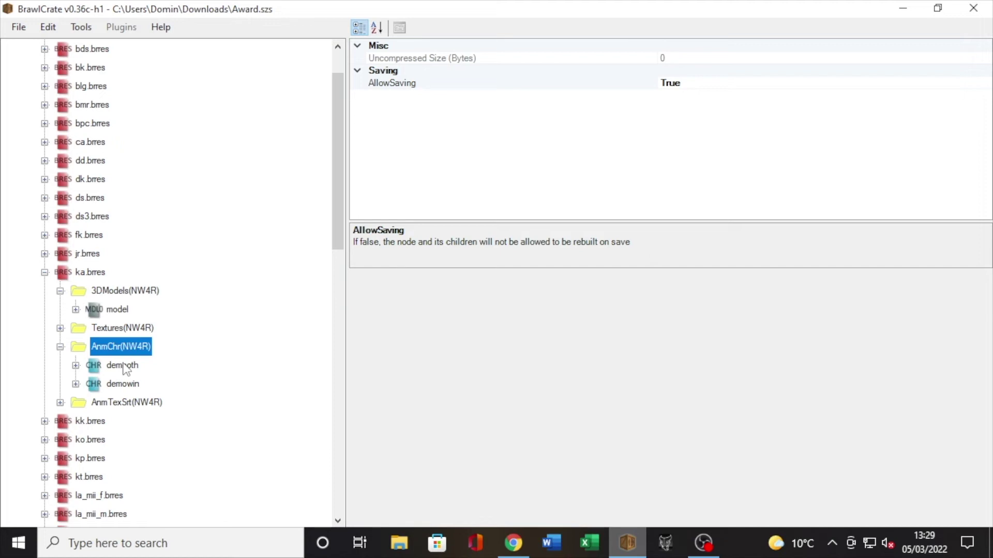
- Expand the demooth animation's bone tracks and bring up its options to replace it
double_click(123, 365)
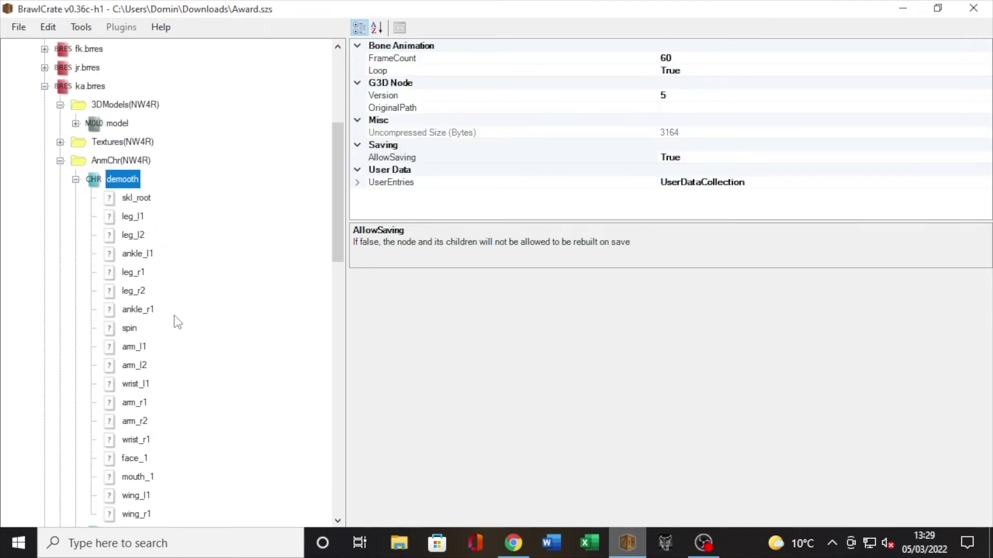
scroll(155, 217, "down", 1)
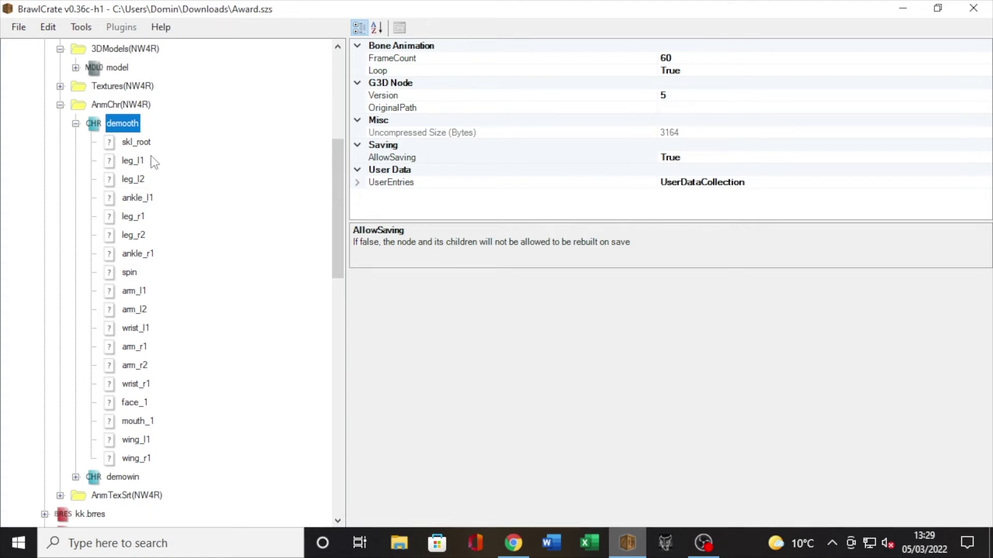
right_click(137, 125)
- Replace the demooth animation with Shinx's Wait.chr0, giving it 80 frames and Shinx bones
left_click(164, 210)
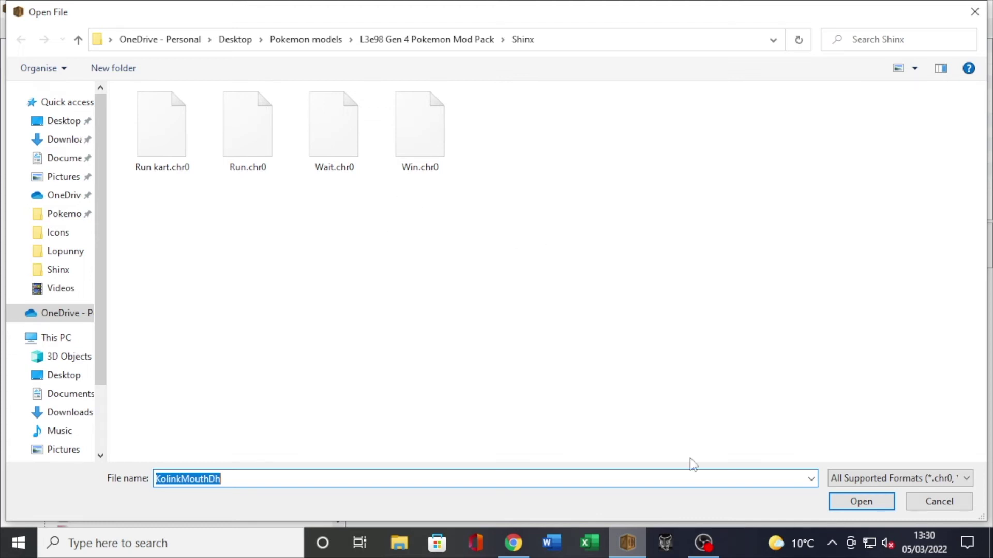
left_click(937, 503)
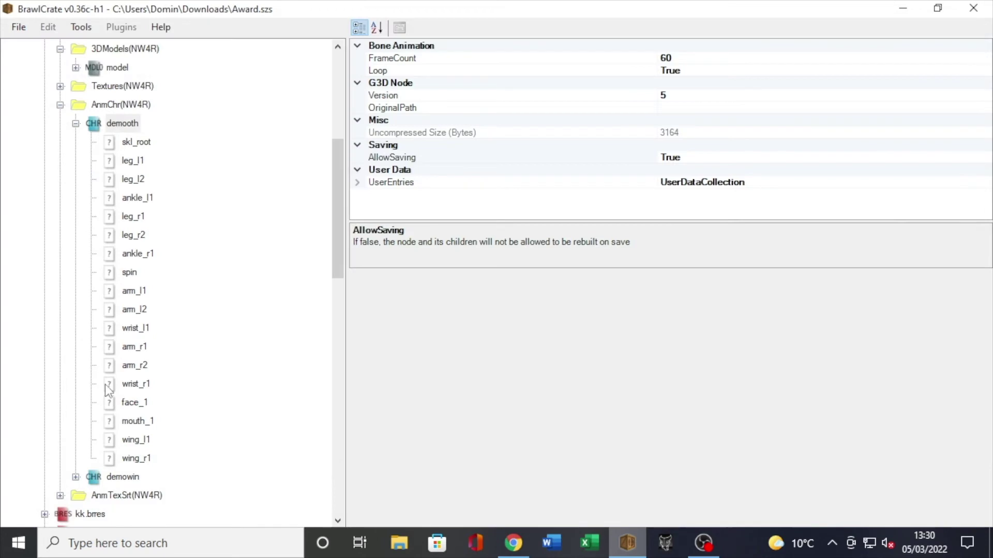
right_click(127, 125)
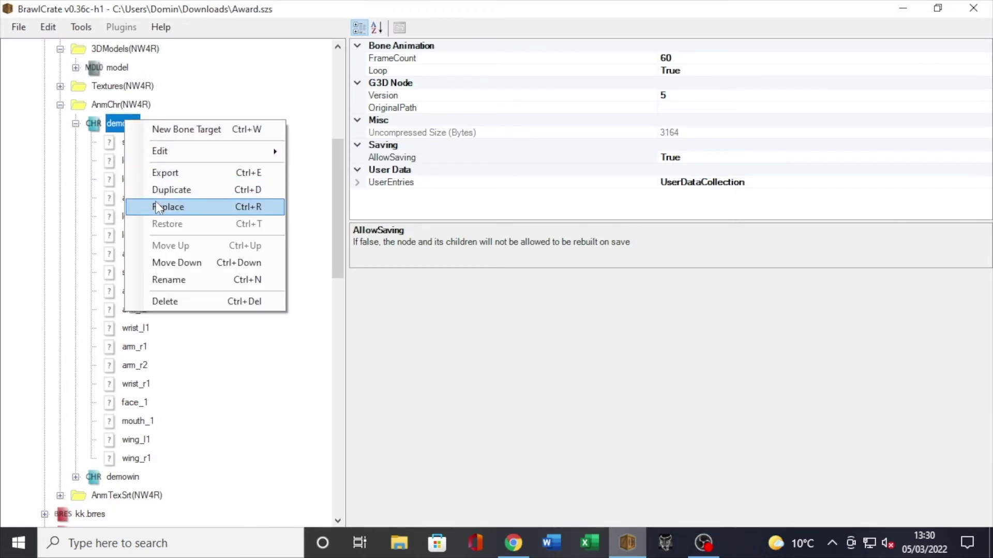
left_click(158, 208)
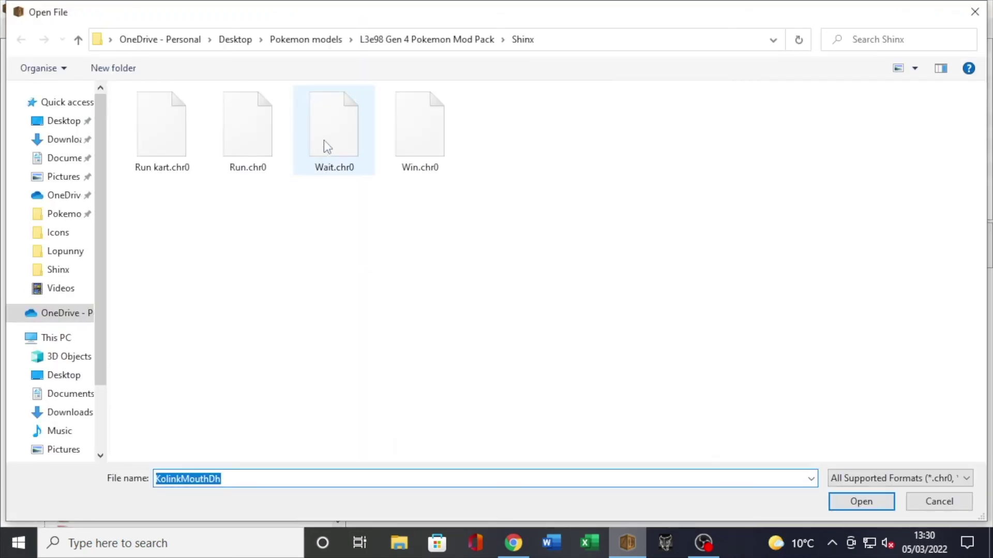
double_click(325, 133)
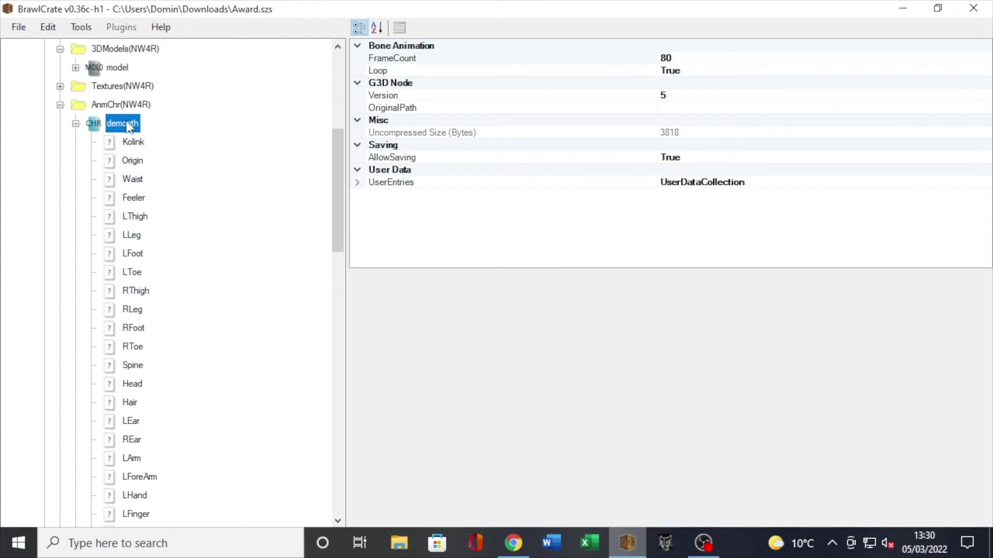
double_click(128, 127)
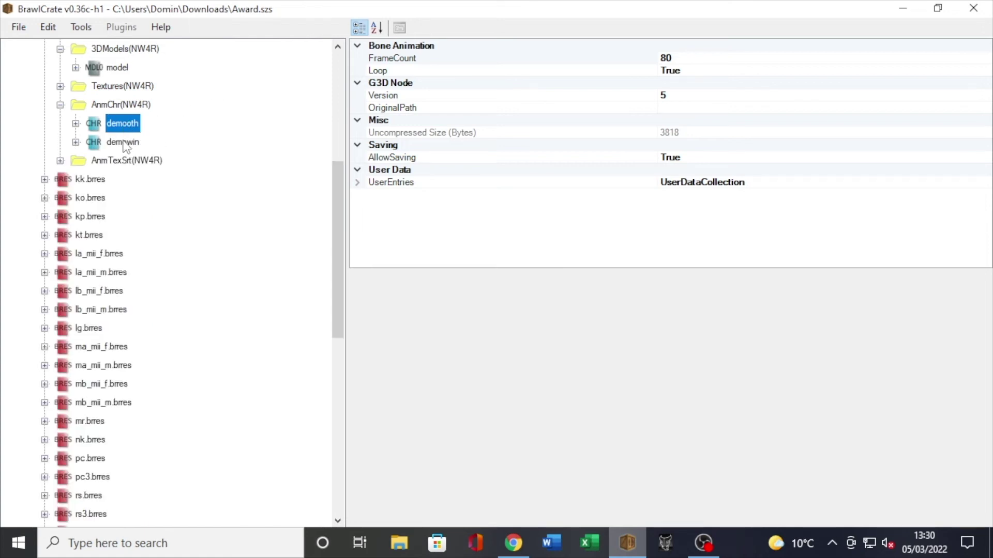
- Replace demowin with Shinx's Win.chr0 and select its Kolink bone
left_click(125, 145)
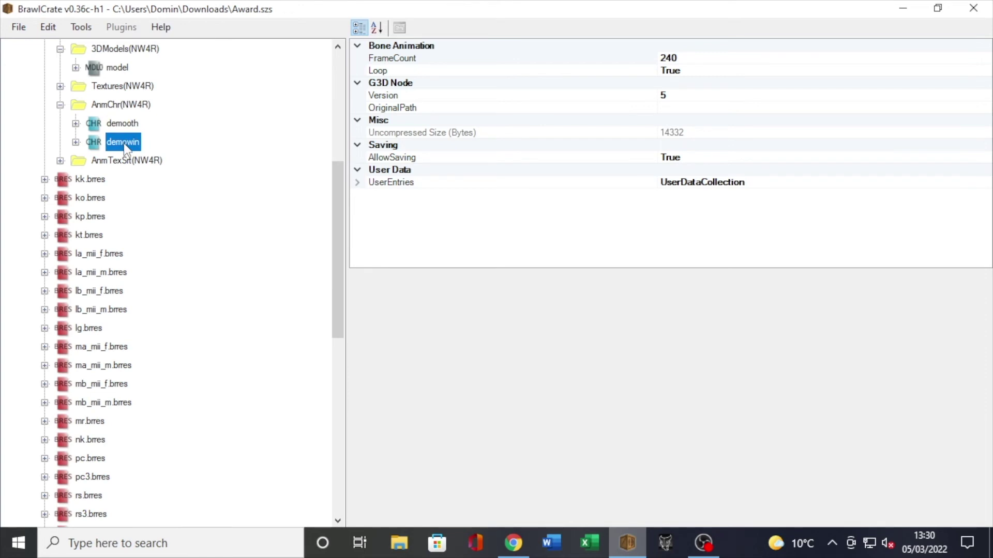
right_click(126, 145)
left_click(161, 228)
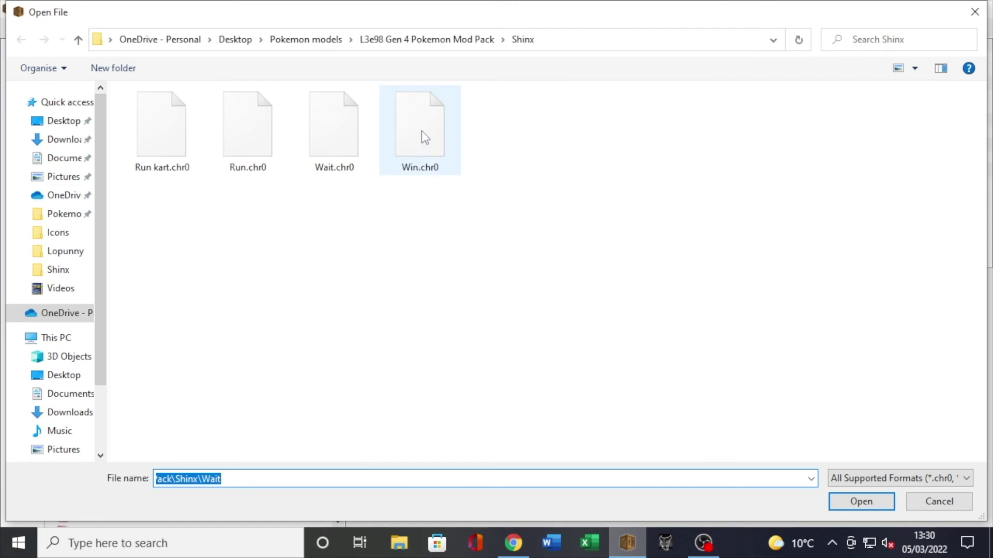
double_click(421, 131)
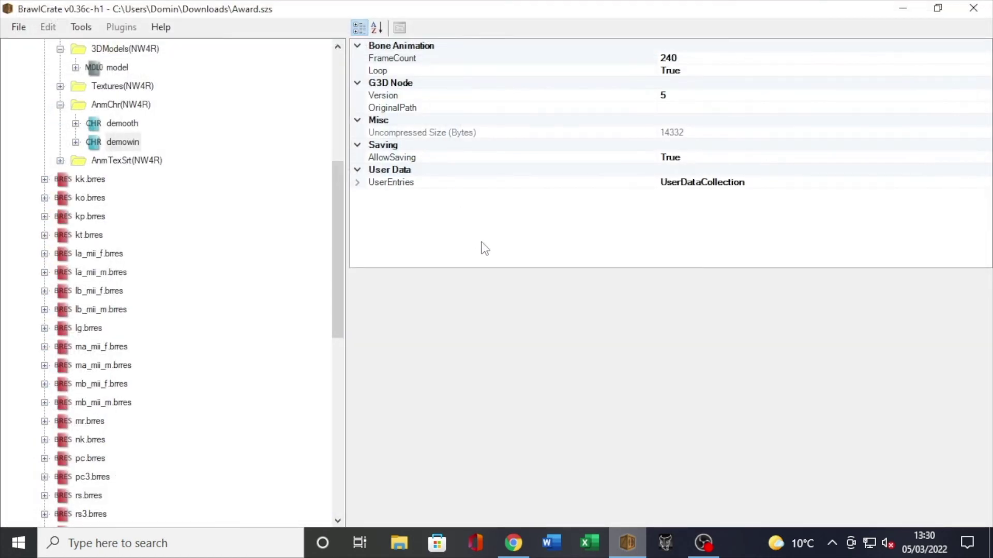
double_click(120, 143)
scroll(166, 147, "up", 2)
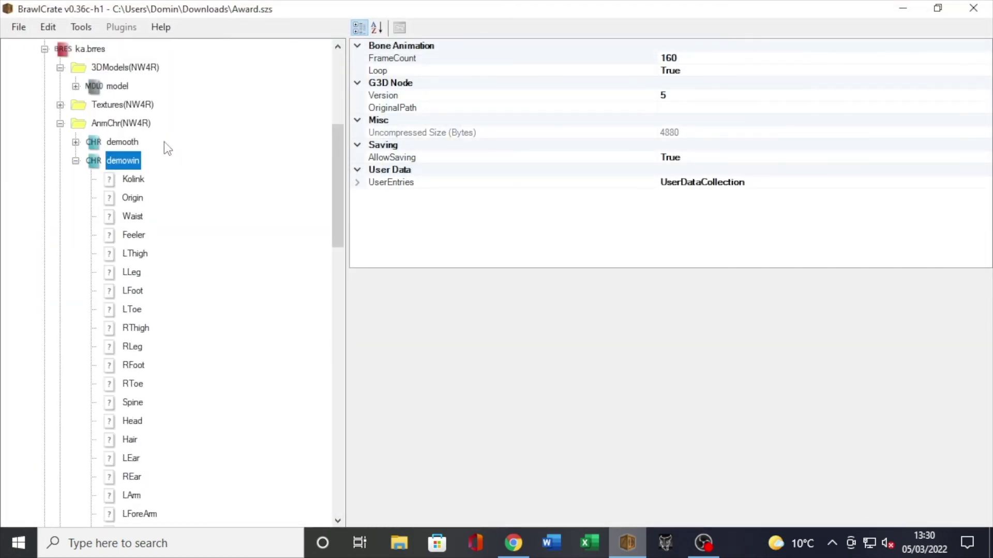
left_click(140, 181)
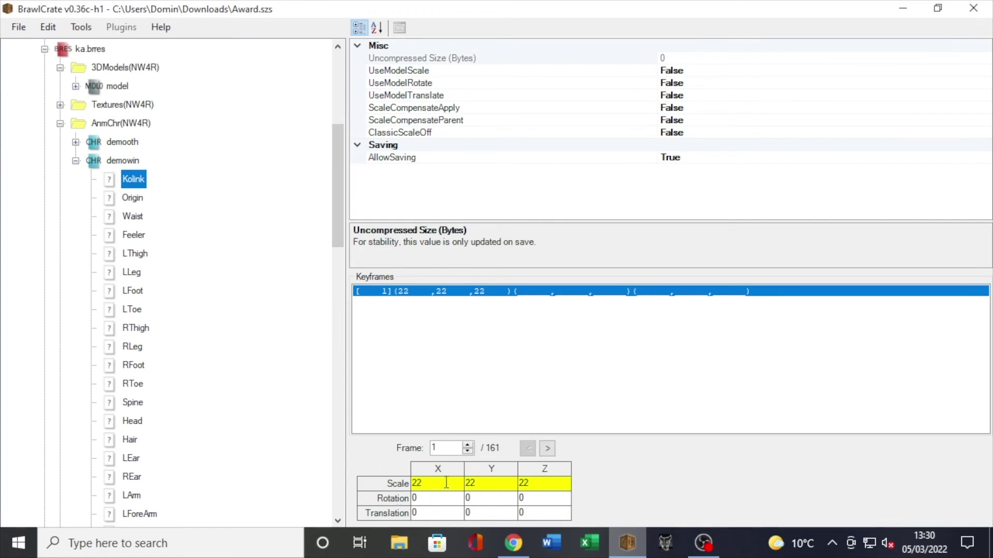
- Give demooth's Kolink bone a scale of 22 on X, Y and Z
double_click(124, 143)
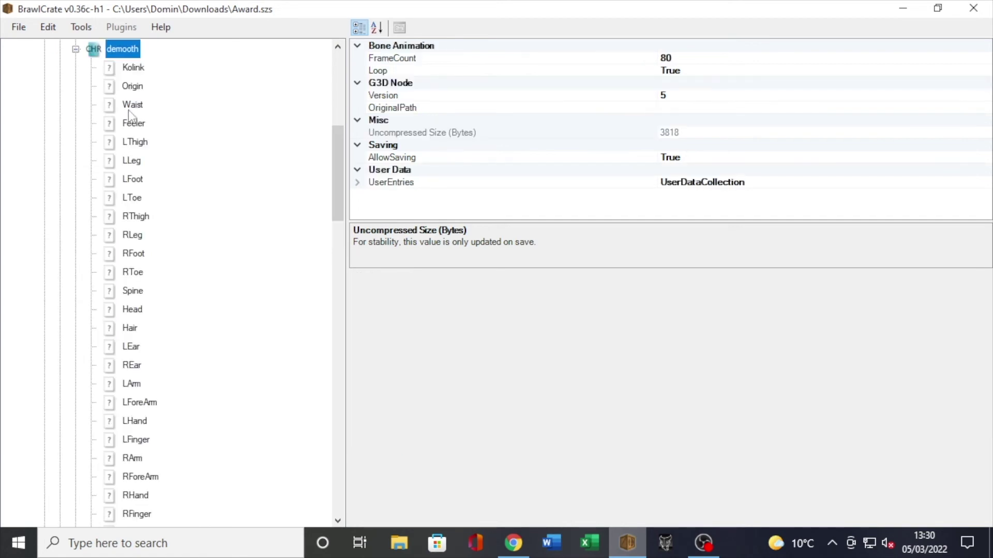
left_click(133, 68)
left_click(430, 484)
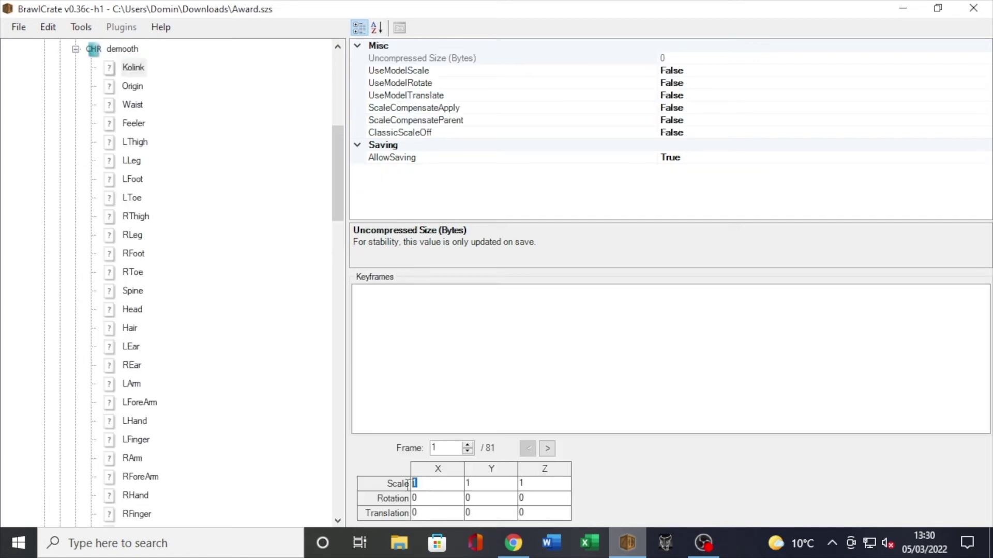
type("22")
key("Tab")
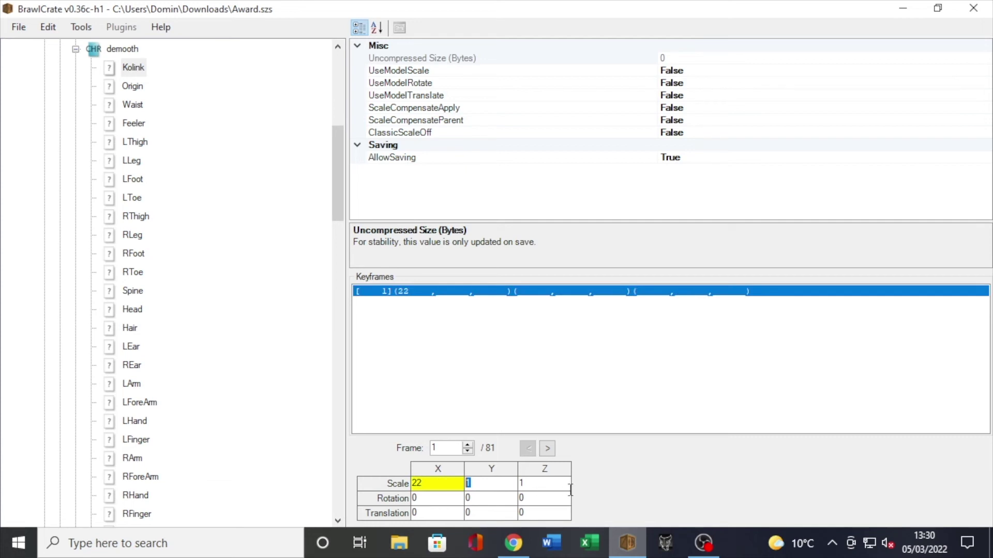
type("22")
key("Tab")
type("22")
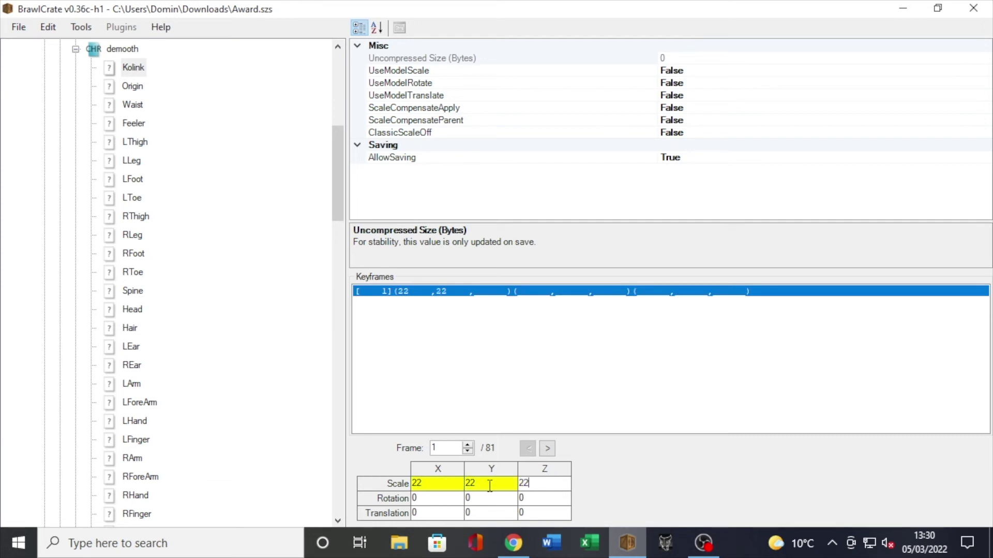
key("Return")
scroll(199, 254, "up", 3)
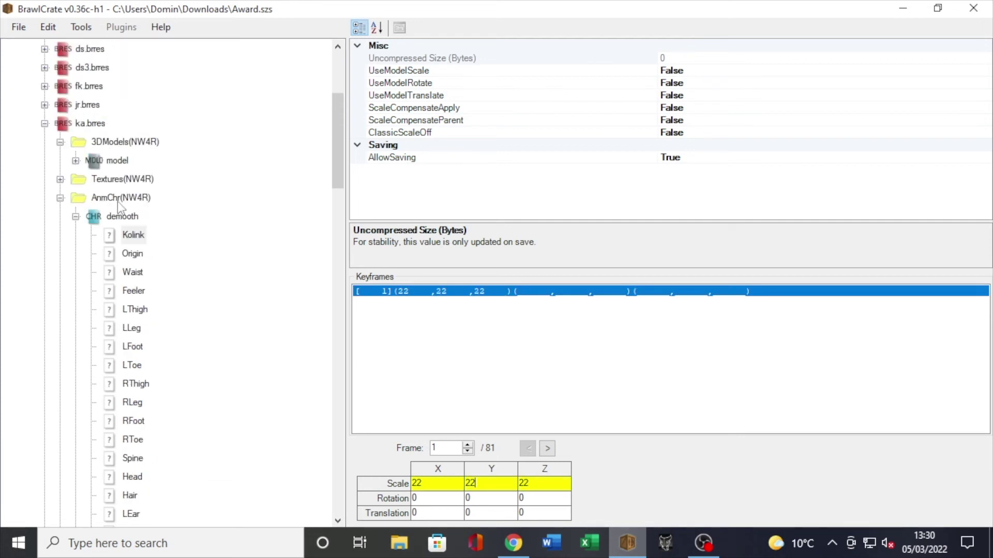
double_click(122, 217)
double_click(129, 237)
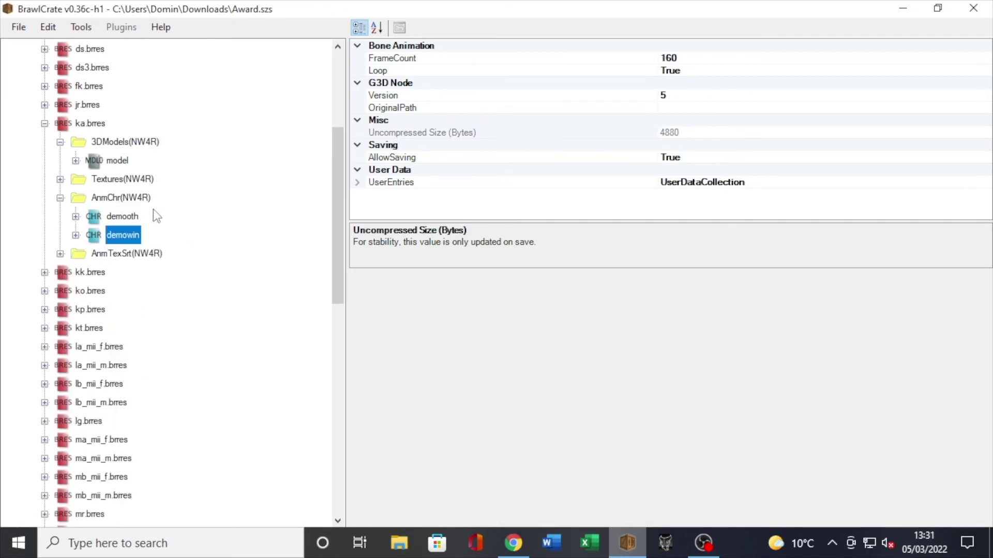
left_click(60, 198)
- Preview the Shinx model, then start Save As in the Youtube Tutorials folder
left_click(111, 161)
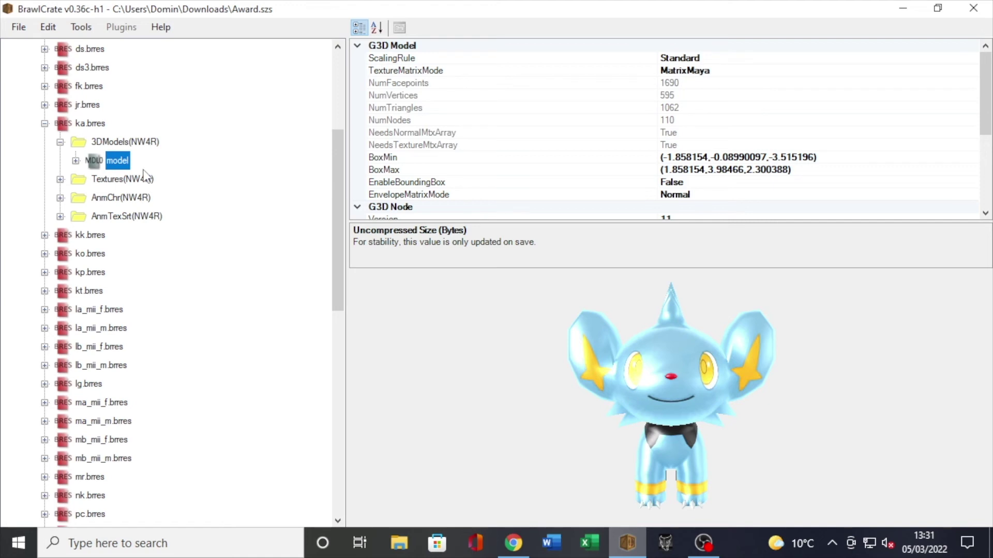
double_click(79, 127)
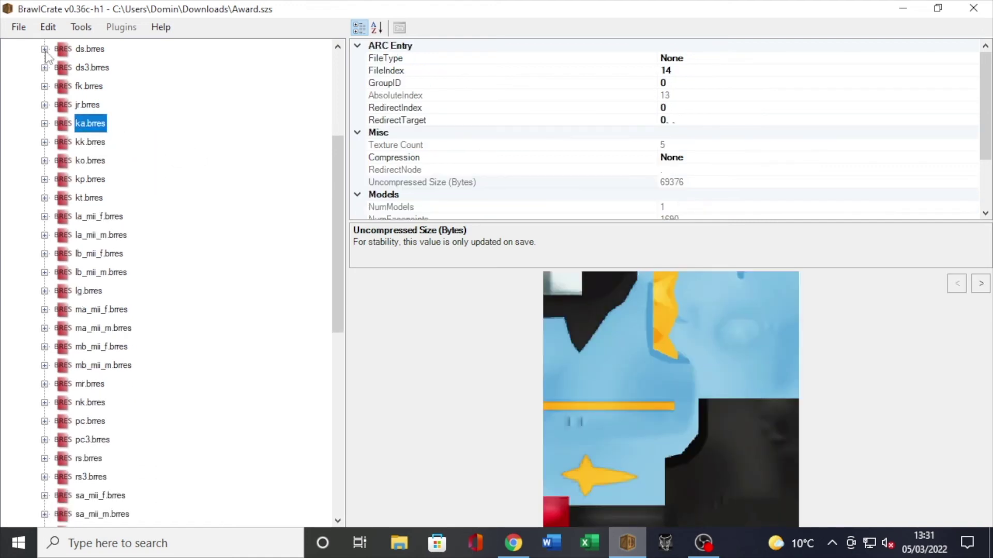
left_click(20, 28)
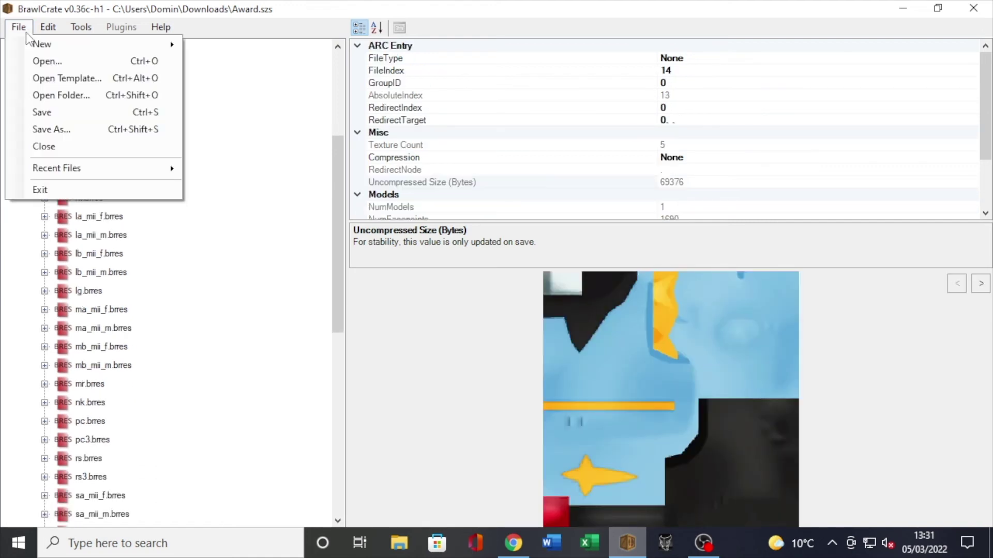
left_click(52, 129)
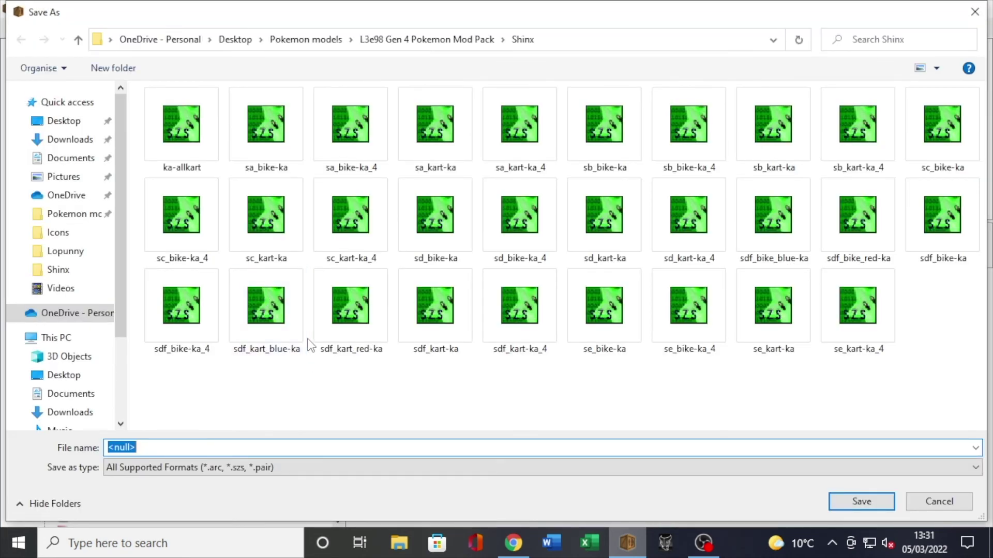
left_click(287, 42)
scroll(238, 405, "down", 3)
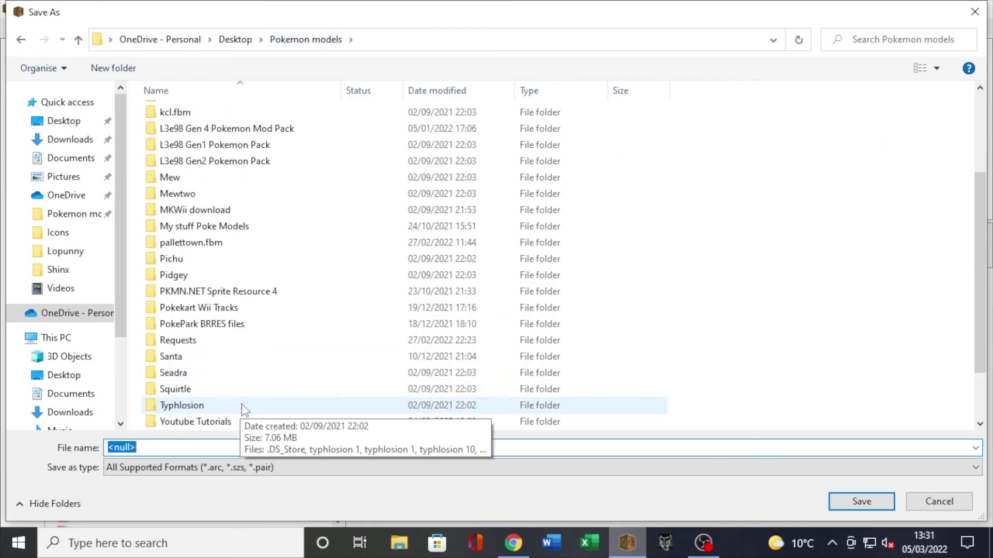
double_click(235, 421)
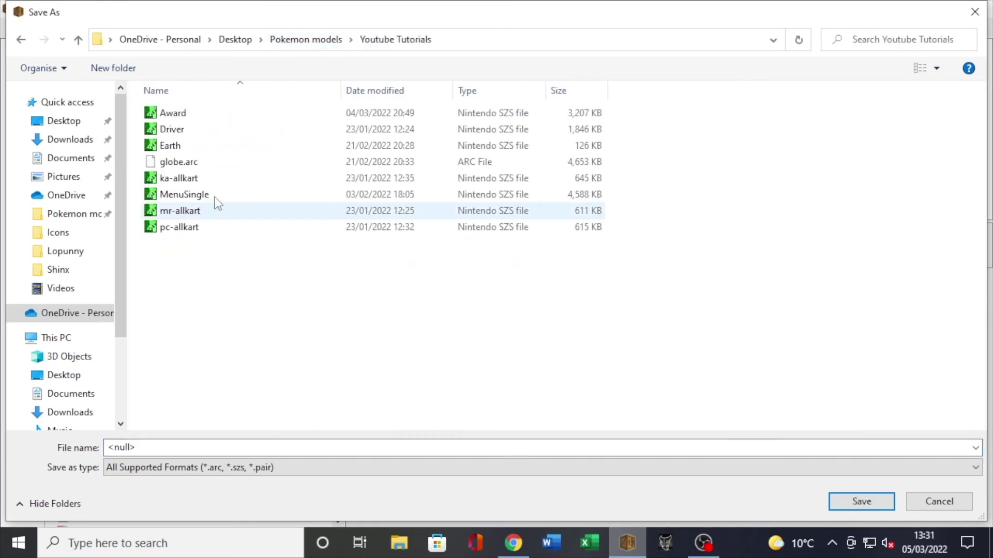
- Save as Award in SZS Compressed Archive format, overwriting the existing file
left_click(200, 114)
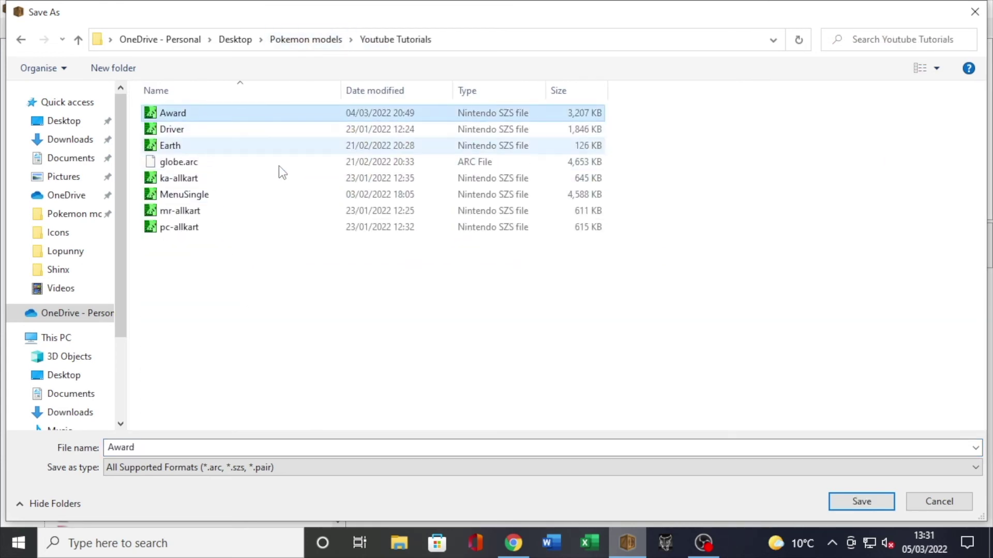
left_click(236, 472)
left_click(219, 505)
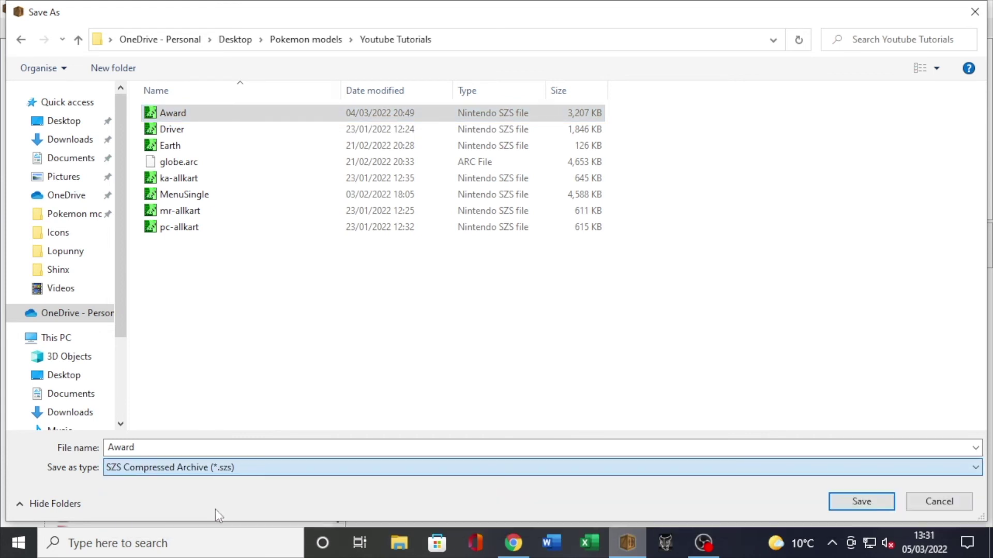
left_click(879, 502)
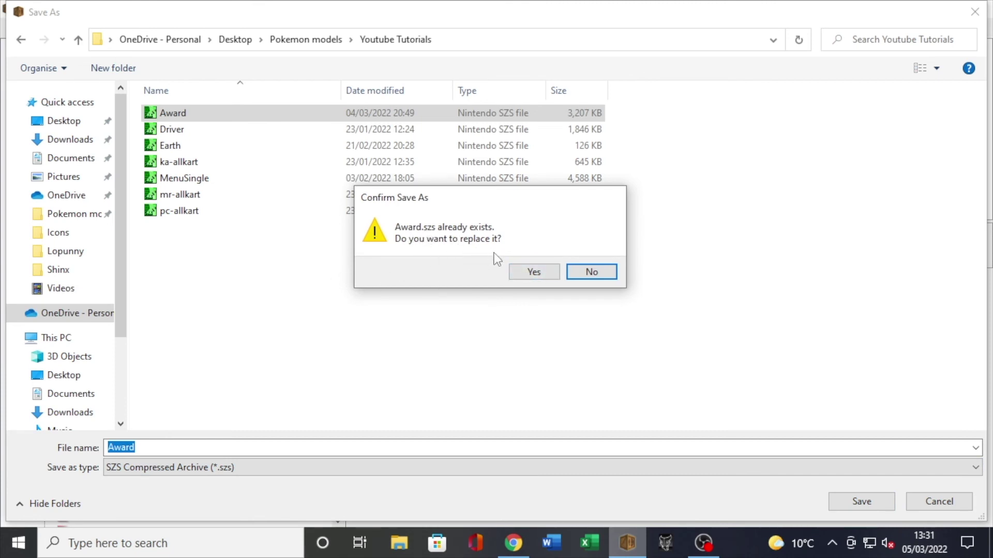
left_click(542, 274)
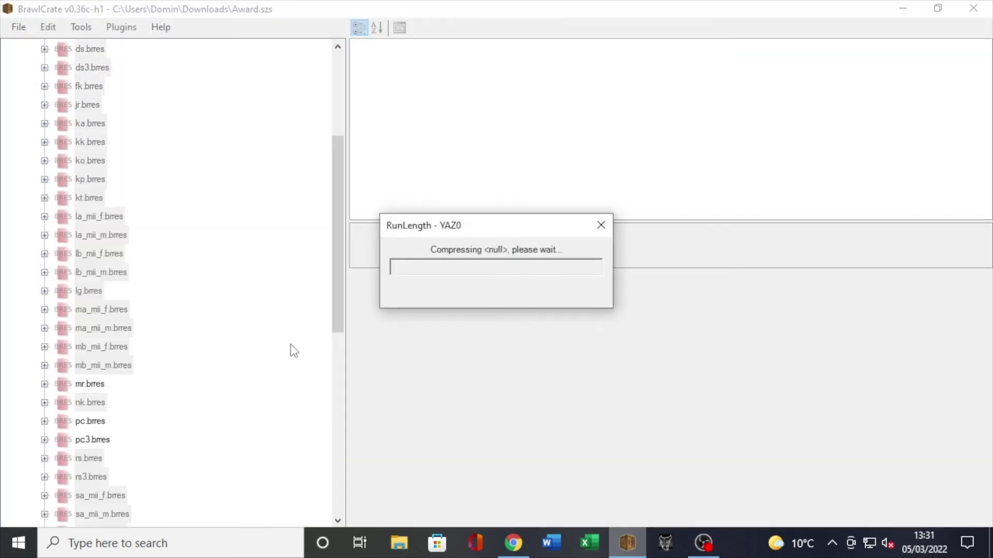